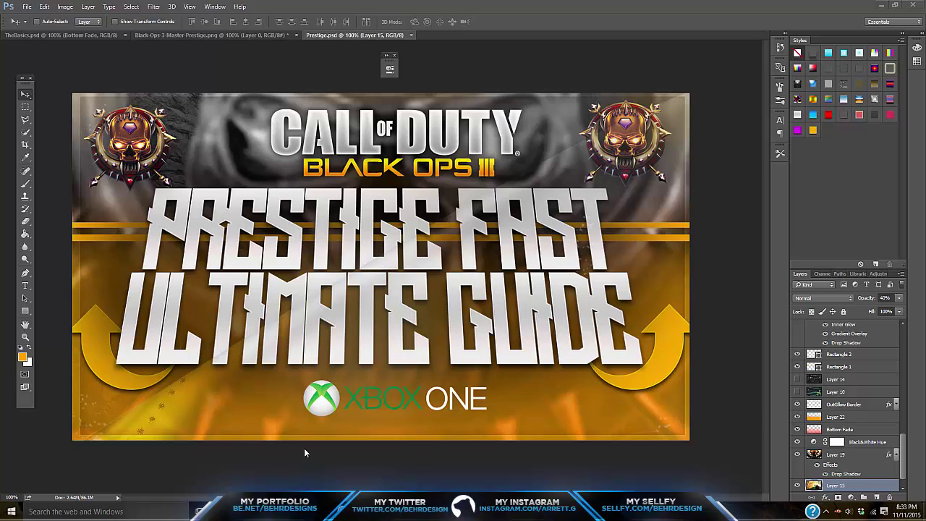
- Switch to the browser, study the YouTube thumbnails for "Black ops 3 prestige fast", and view the Black Ops 3 Thumbnail PSD page on Sellfy
key(alt+Tab)
click(61, 6)
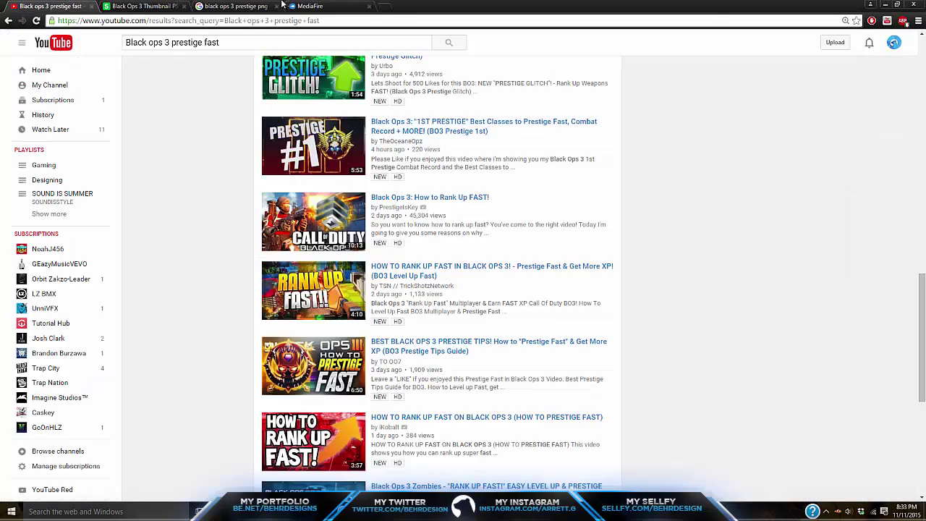
click(369, 8)
scroll(382, 218, up, 12)
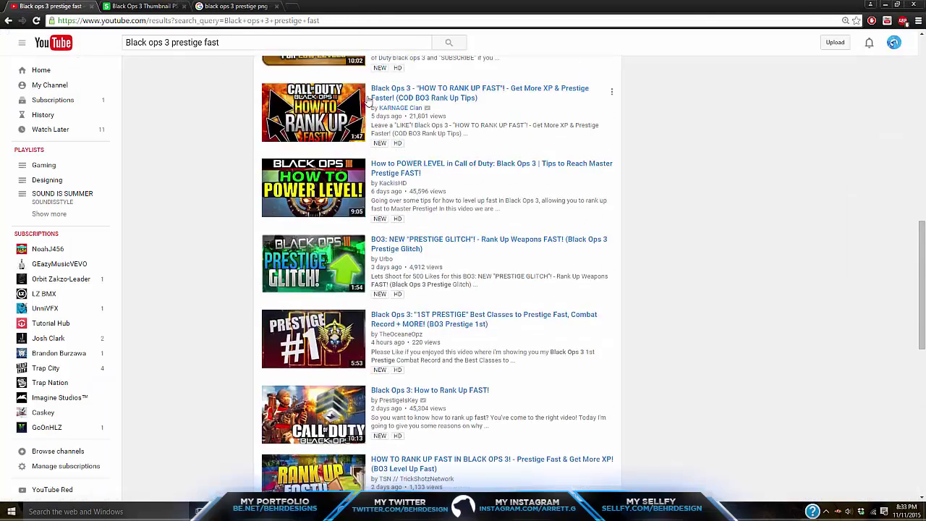
scroll(381, 219, up, 4)
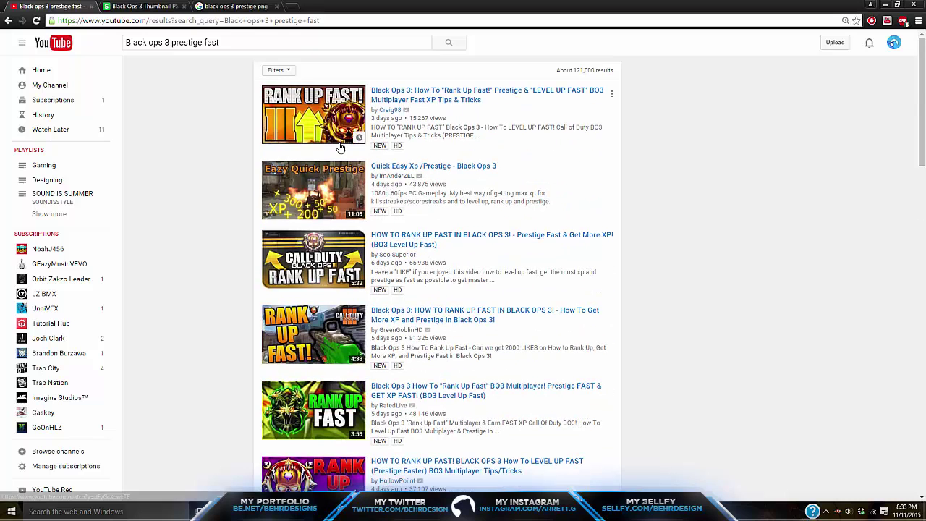
scroll(325, 134, down, 3)
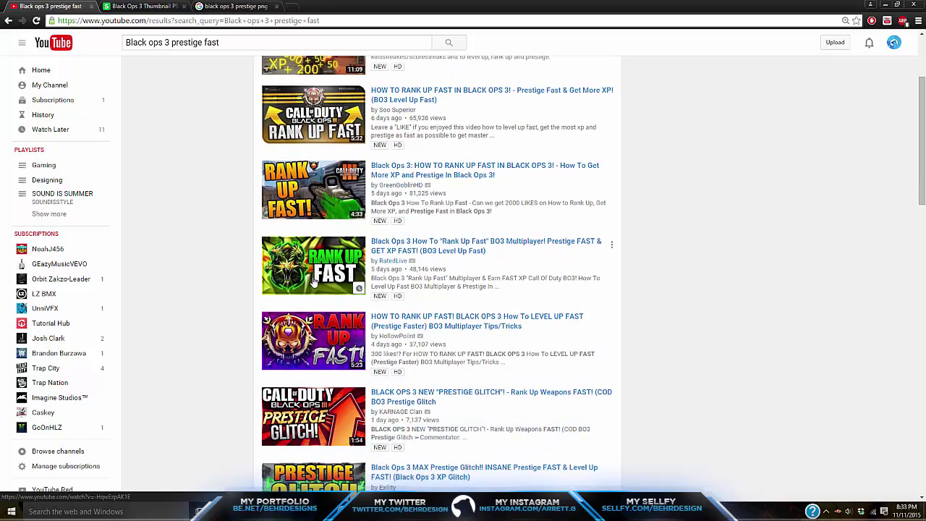
scroll(315, 282, down, 8)
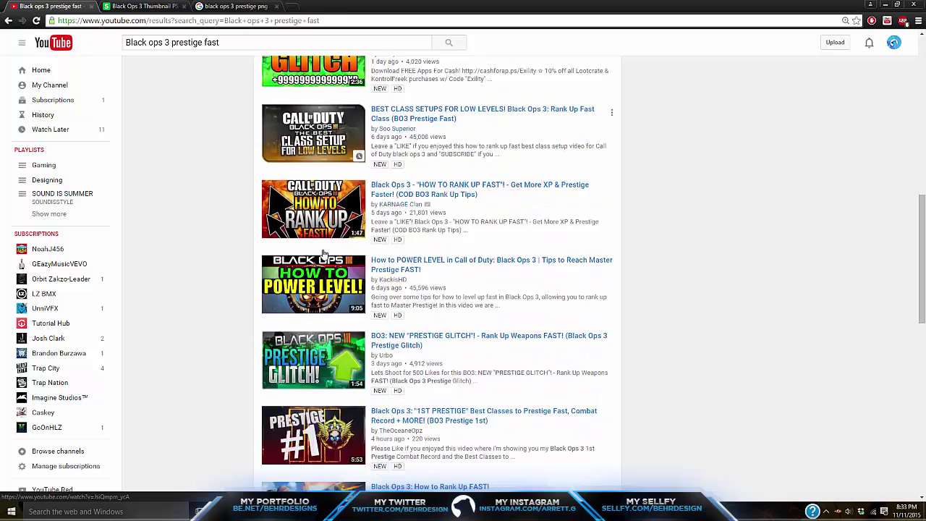
scroll(323, 254, down, 4)
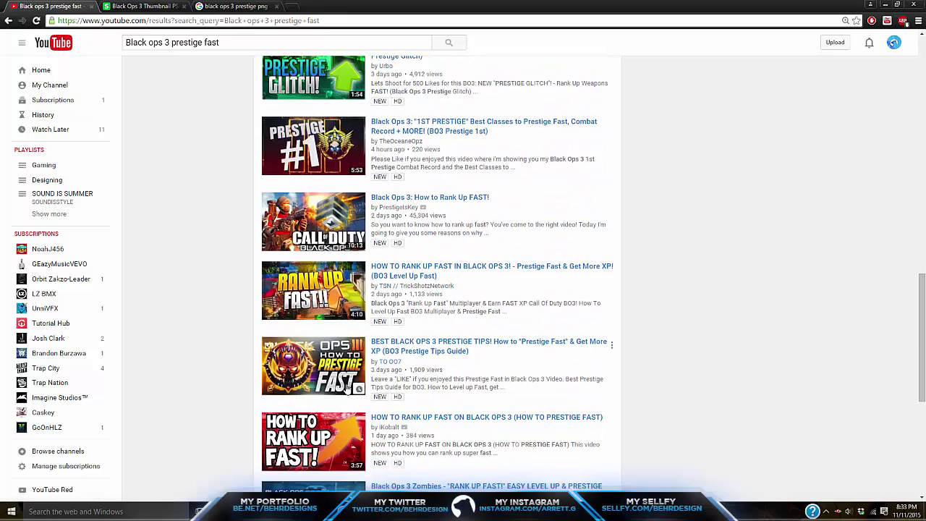
scroll(346, 387, down, 1)
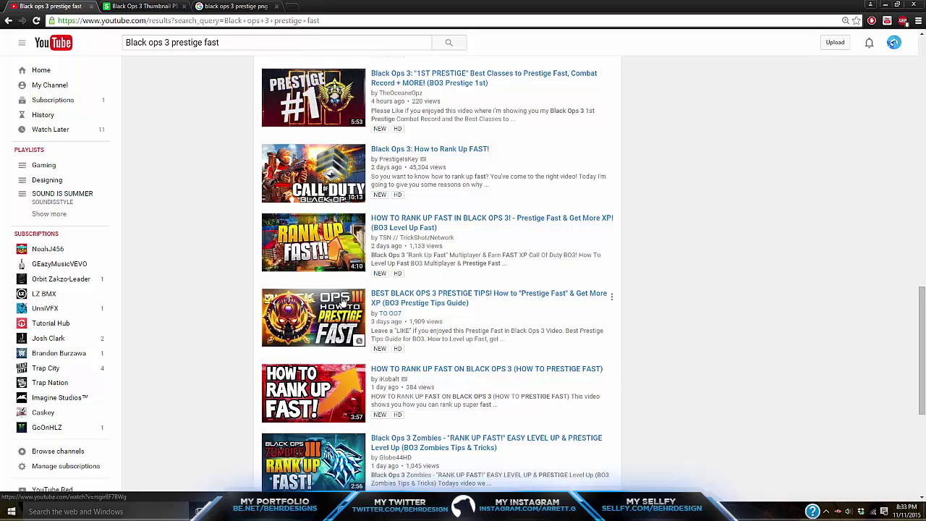
scroll(340, 311, down, 2)
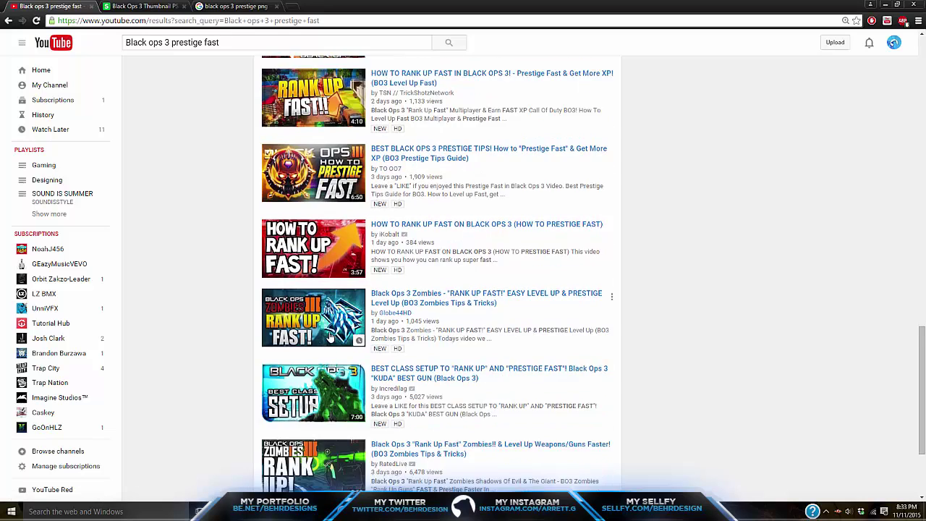
scroll(329, 336, down, 2)
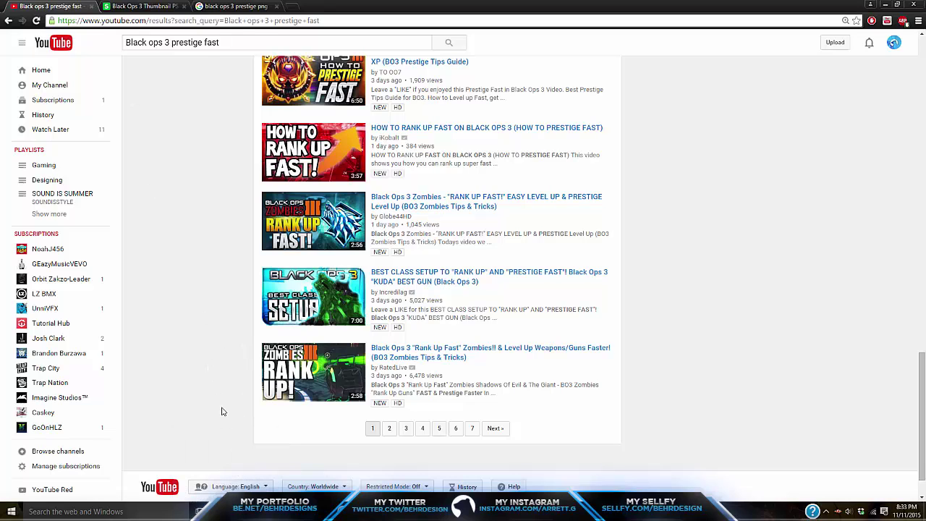
click(127, 6)
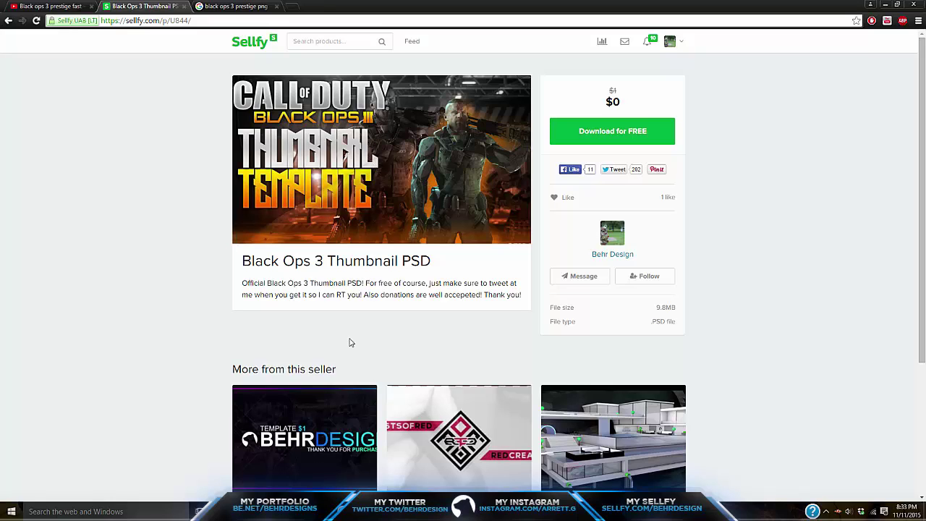
- Switch back to Photoshop and, in TheBasics.psd, move the Black Ops 3 Text group to the top centre of the thumbnail
key(alt+Tab)
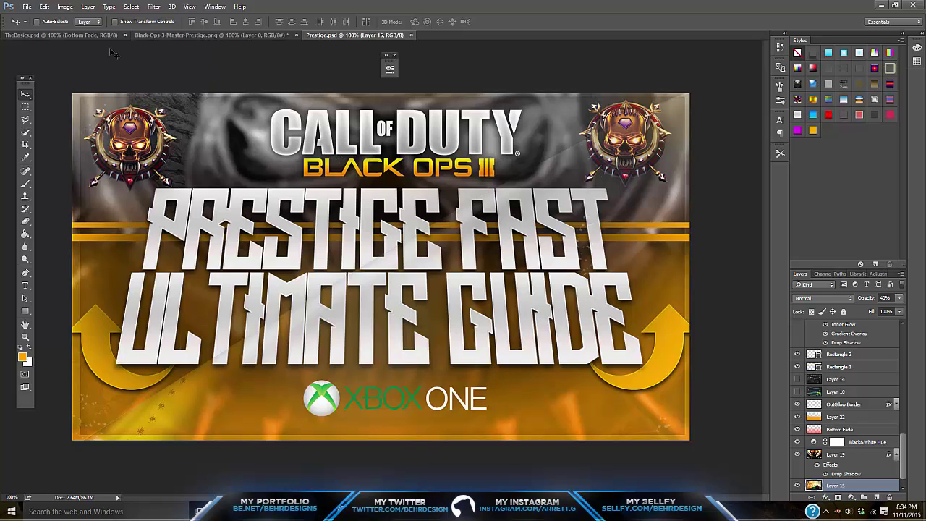
click(82, 37)
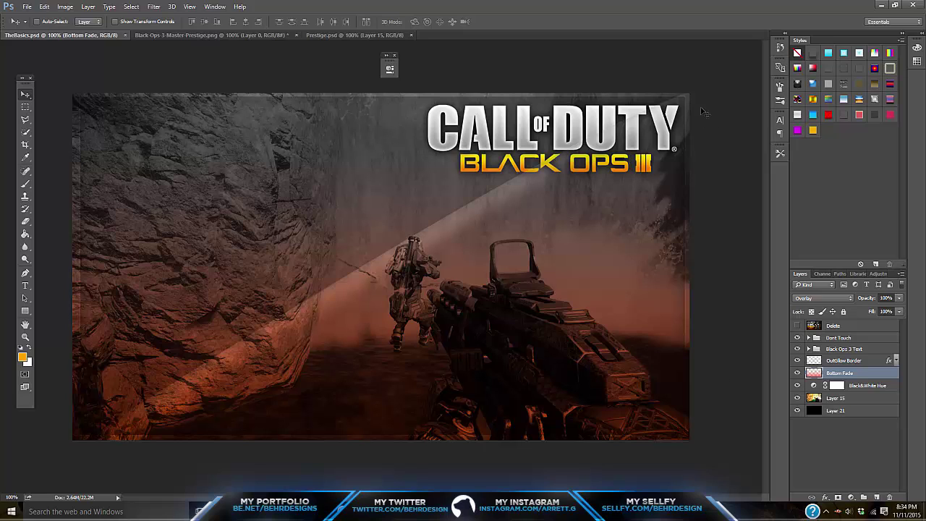
click(842, 349)
drag(509, 139, 375, 147)
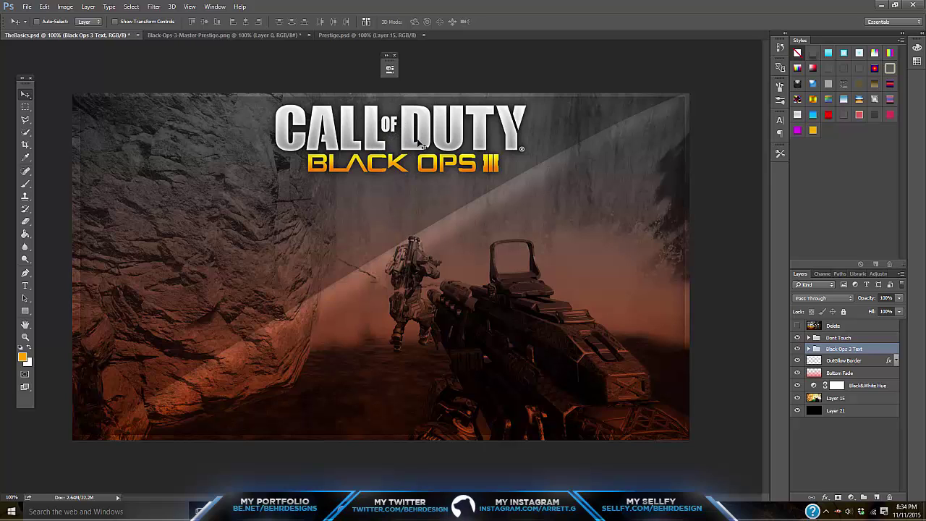
drag(387, 128, 372, 127)
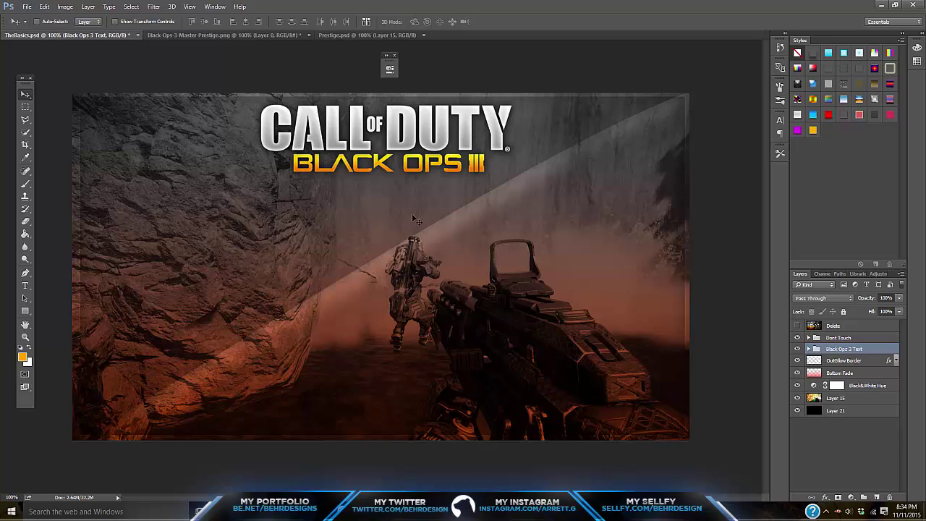
- Add the text "PRESTIGE FAST" in Long Shot Regular at 190 pt and place it in the middle of the thumbnail
click(24, 287)
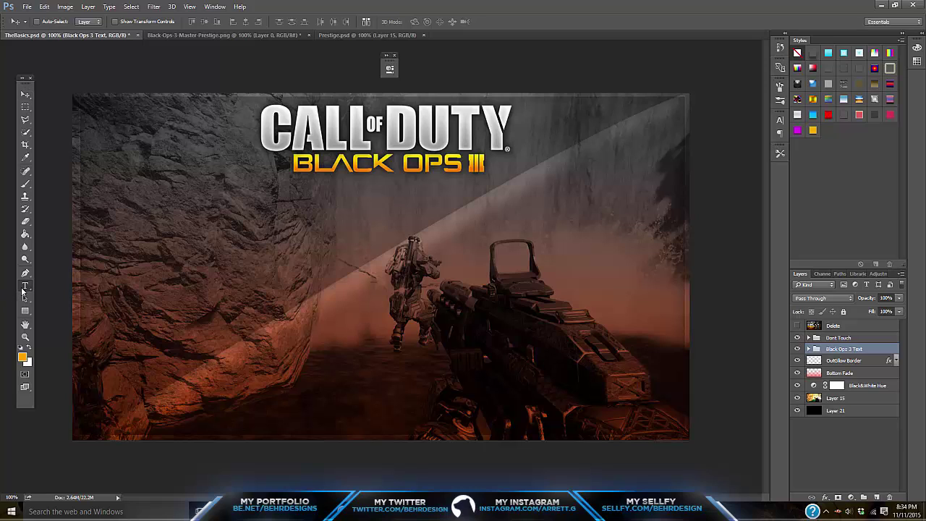
click(192, 313)
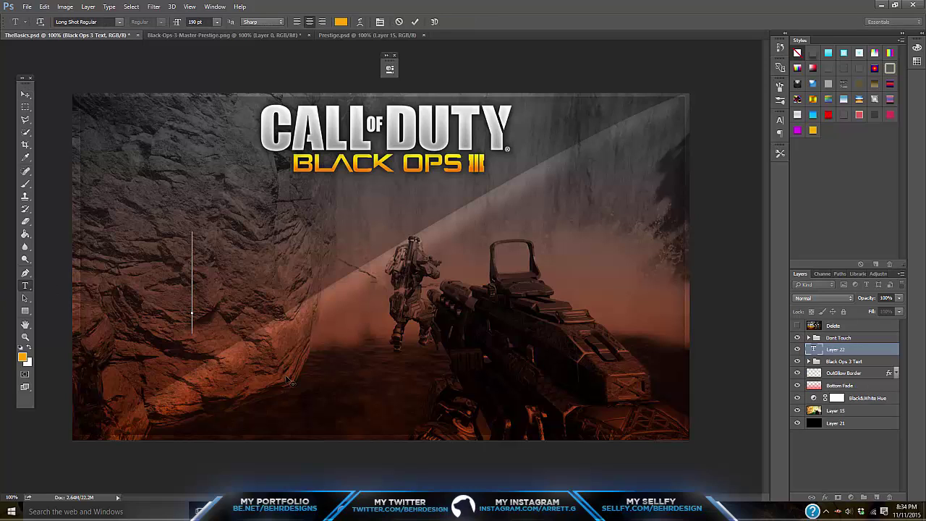
text(PRESTI)
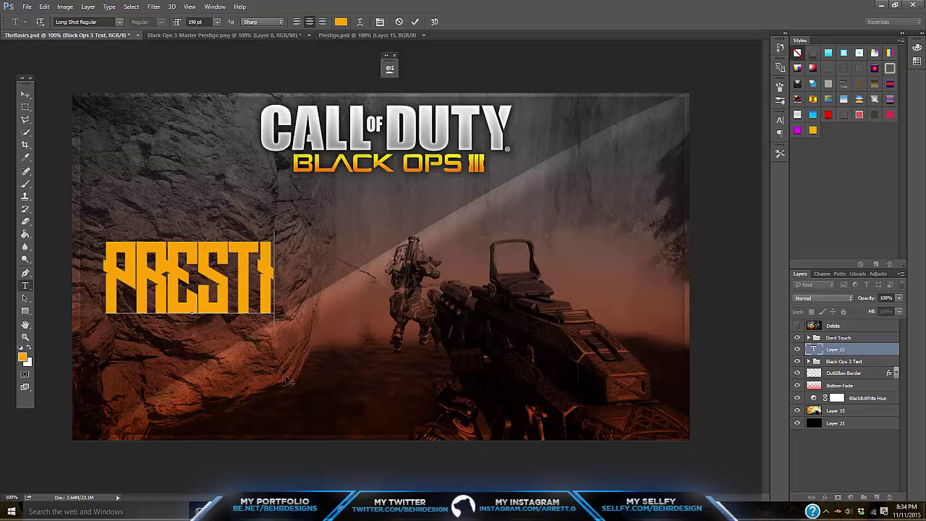
text(GE FAST)
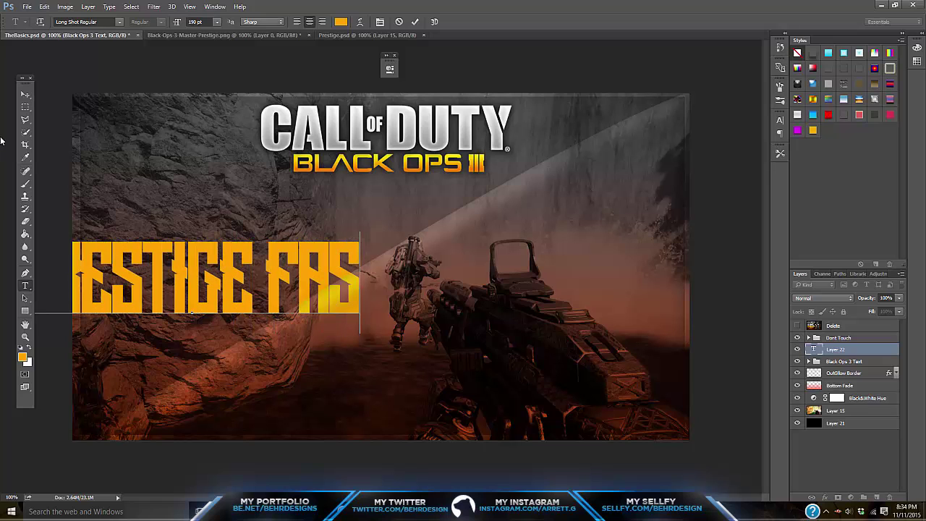
click(25, 95)
drag(194, 185, 352, 167)
- Add a second text layer reading "ULTIMATE GUIDE" and place it centred directly beneath "PRESTIGE FAST"
click(25, 286)
click(206, 383)
text(ULT)
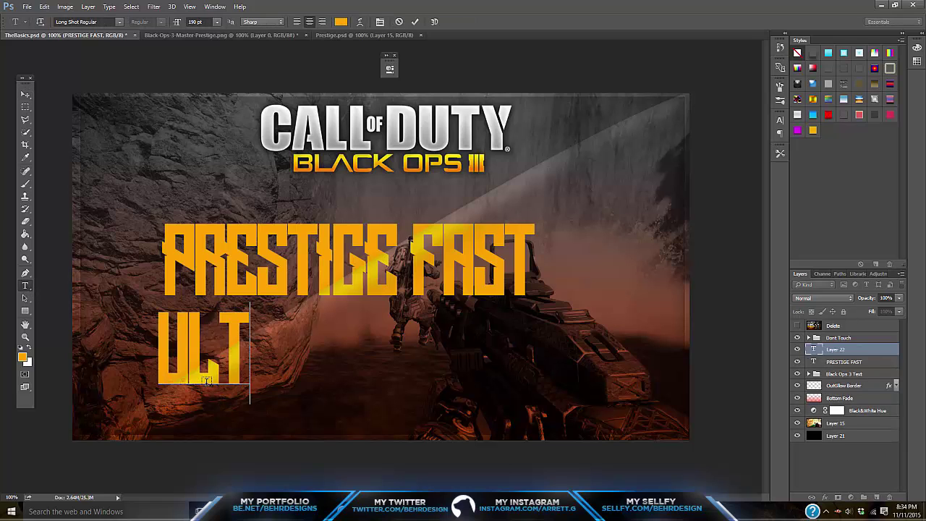
text(IMATE GUIDE)
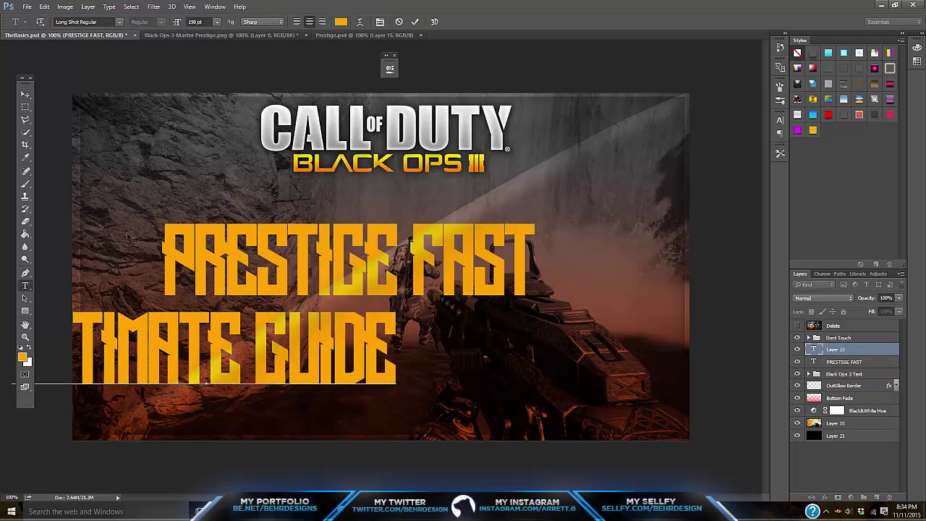
click(26, 95)
drag(196, 269, 345, 249)
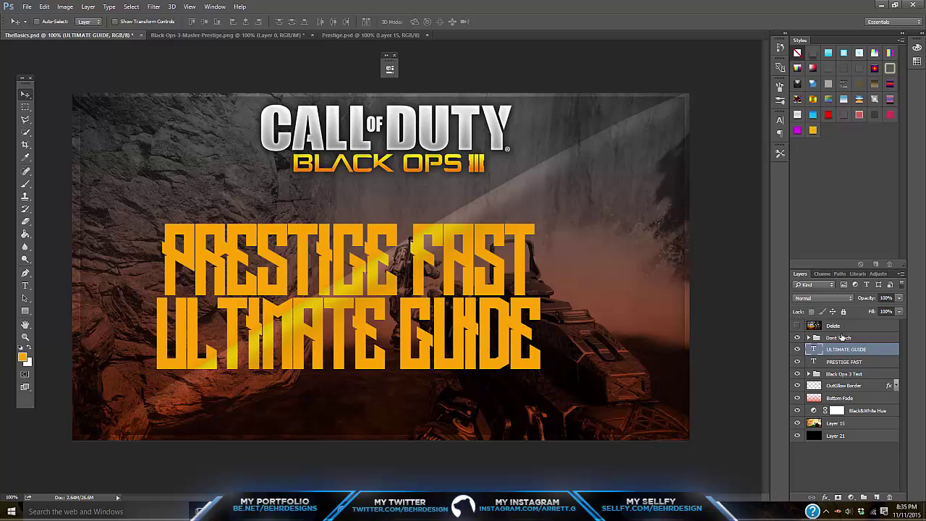
- Apply the light grey gradient style preset to both the ULTIMATE GUIDE and PRESTIGE FAST layers and collapse their effects lists
click(797, 325)
shift+click(832, 363)
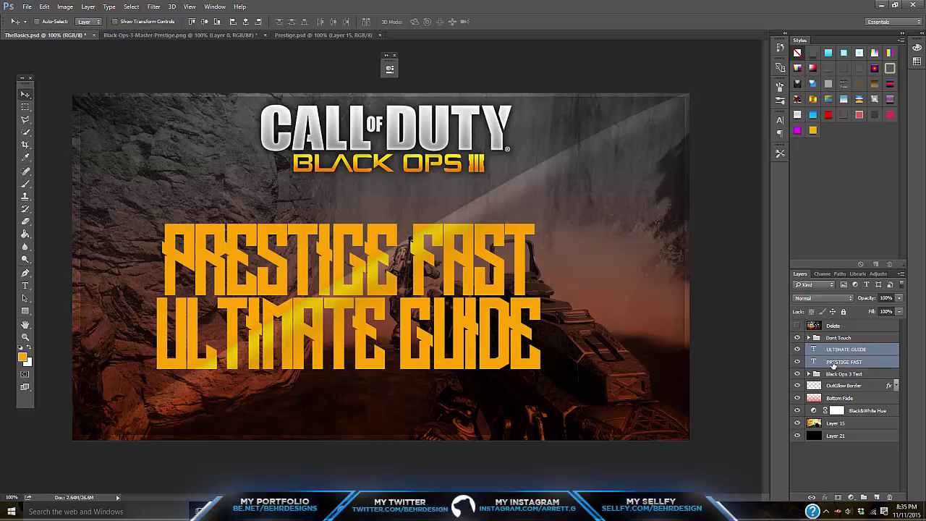
click(797, 114)
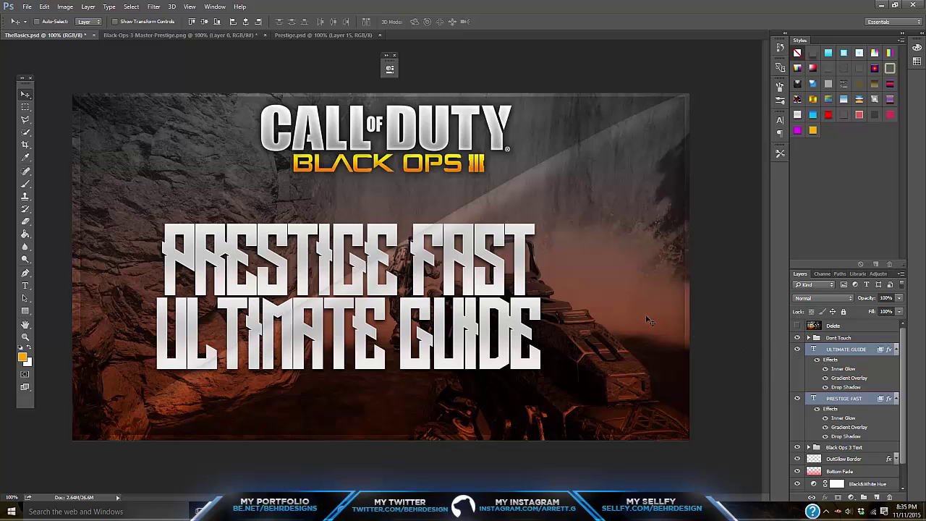
click(895, 351)
click(895, 352)
click(897, 351)
click(897, 362)
click(897, 353)
- Scale both title text layers together to about 115% and move them up 71 px beneath the Black Ops III logo
key(ctrl)
key(ctrl+t)
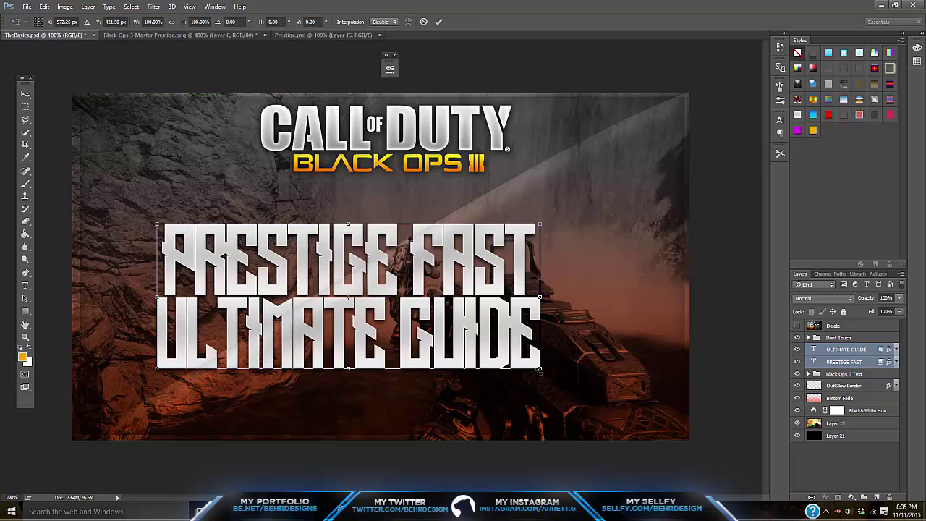
drag(542, 369, 601, 392)
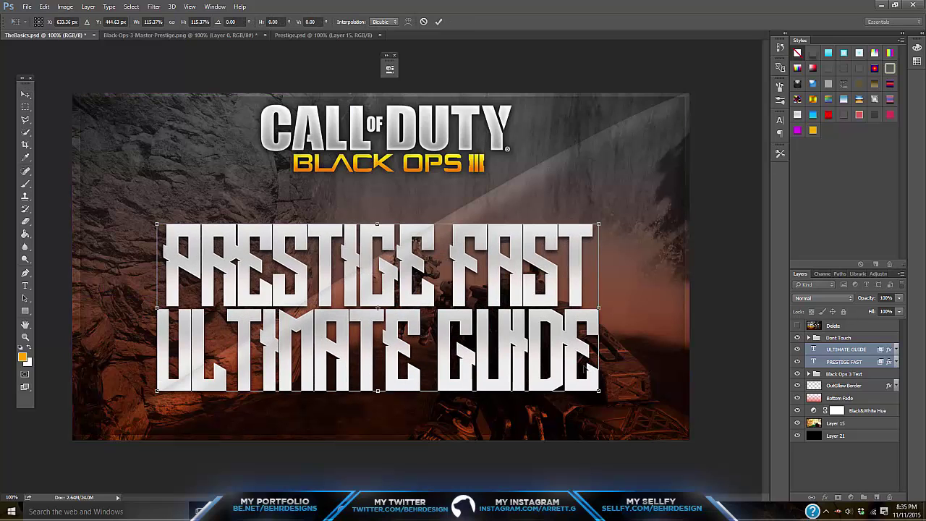
key(shift+Up)
key(shift+Up)
key(shift+Up)
key(shift+Up)
key(shift+Up)
key(shift+Up)
key(shift+Up)
key(Up)
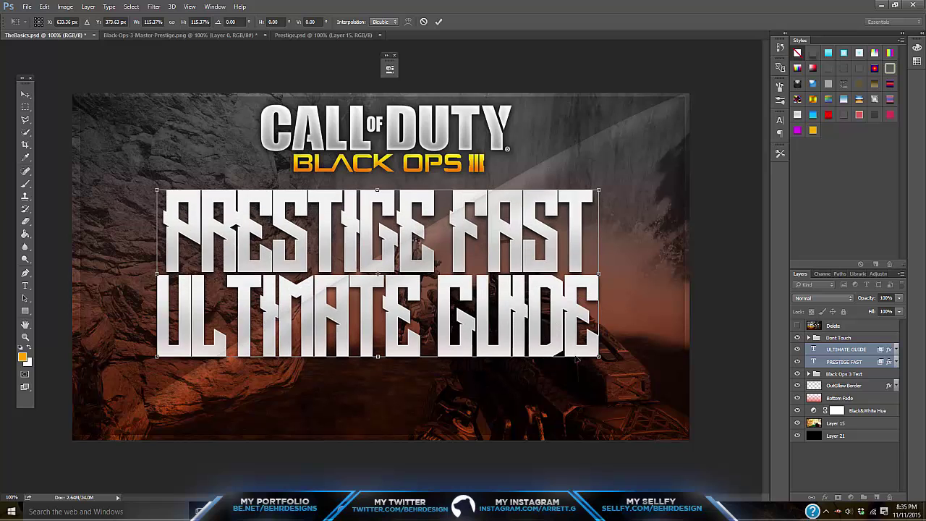
- Enlarge the two title lines further until they nearly span the thumbnail, centre them horizontally, and commit the transform
drag(600, 357, 664, 378)
drag(525, 322, 496, 327)
key(Return)
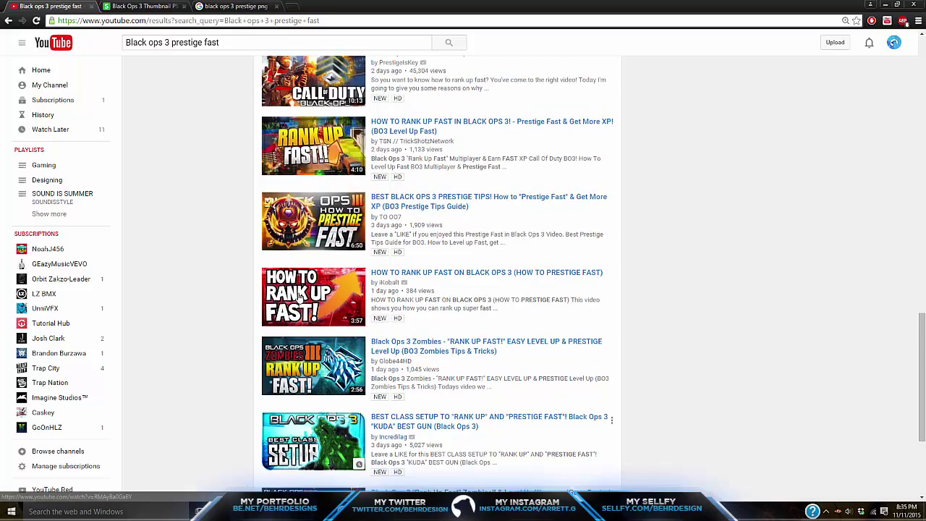
- Review how the title text is laid out in the YouTube search result thumbnails
scroll(300, 297, up, 2)
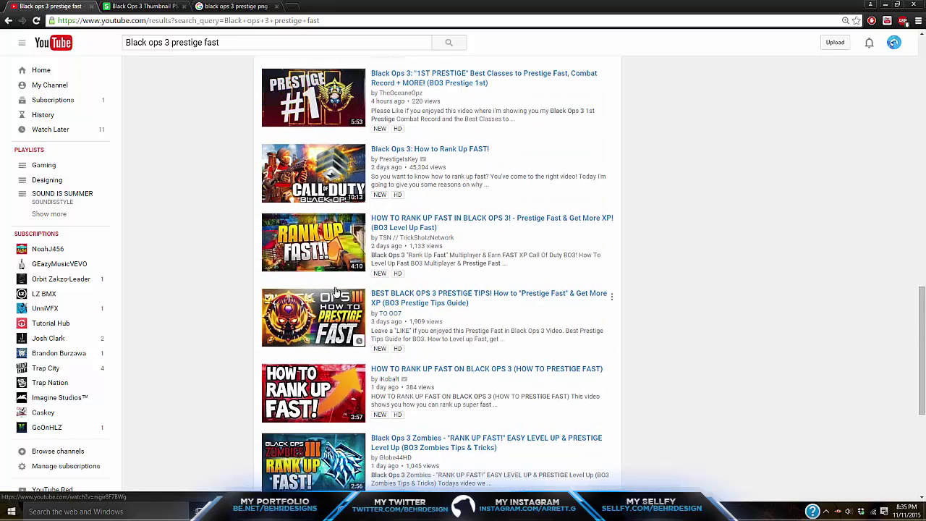
scroll(339, 318, up, 3)
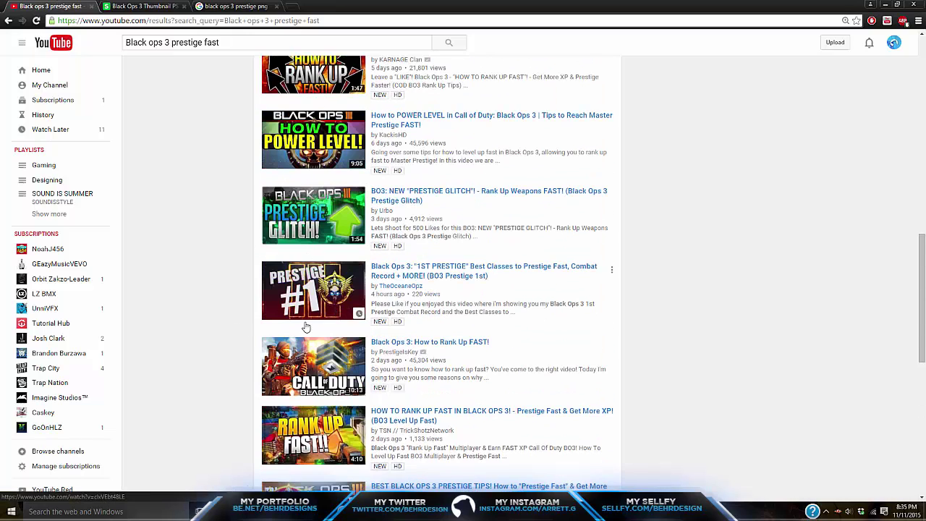
scroll(306, 327, up, 4)
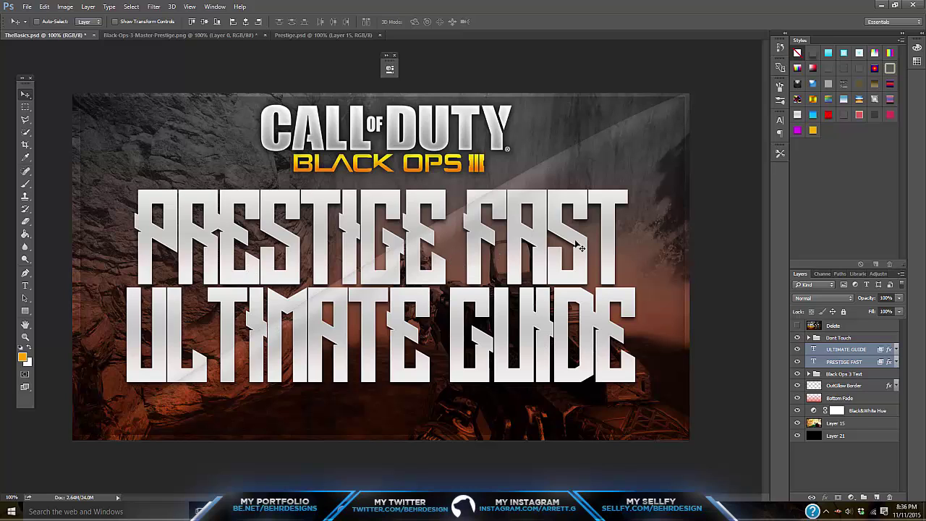
- Merge the two title text layers and apply a Perspective transform that widens their base, at about 109% width
key(ctrl)
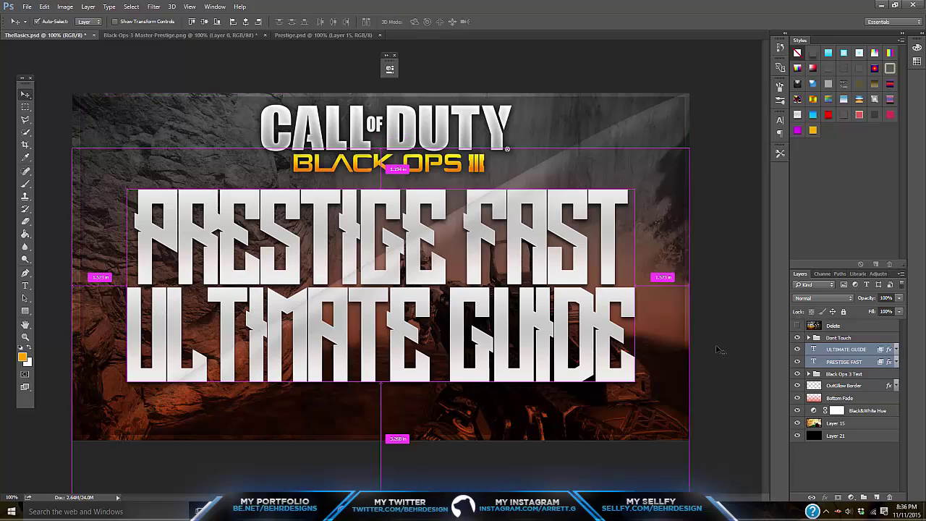
key(ctrl+e)
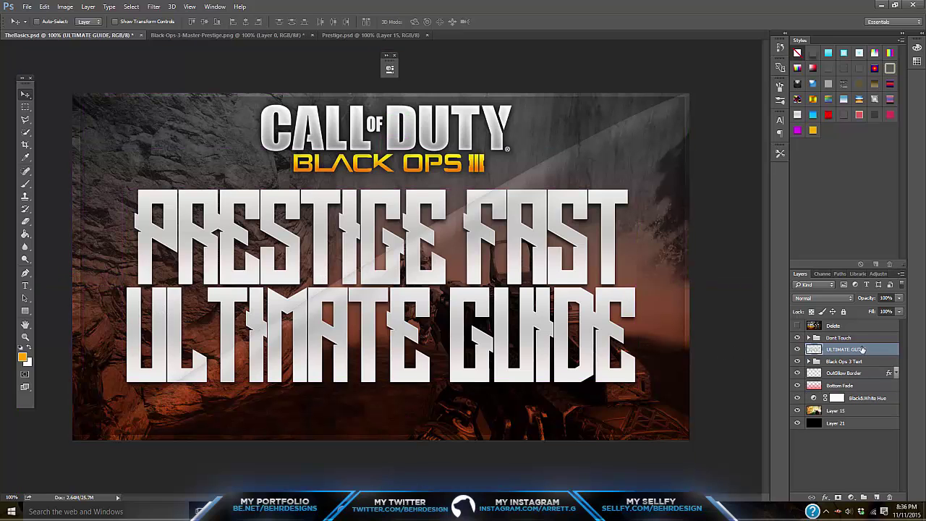
click(44, 7)
mouse_move(149, 205)
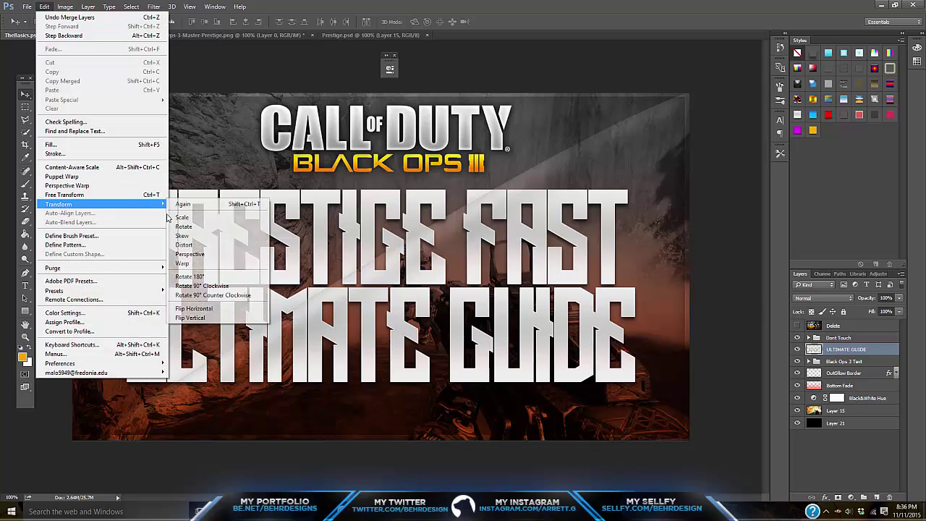
click(190, 254)
drag(639, 190, 627, 277)
drag(644, 392, 667, 393)
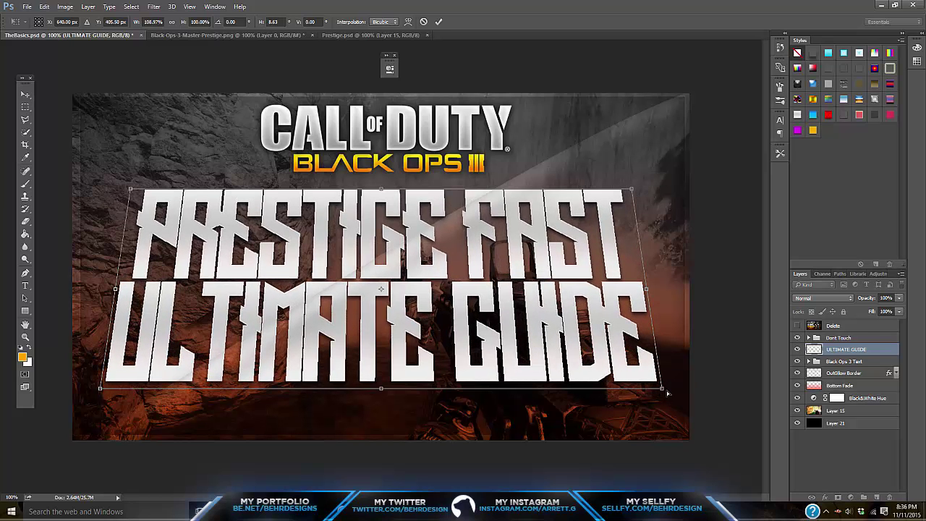
key(Return)
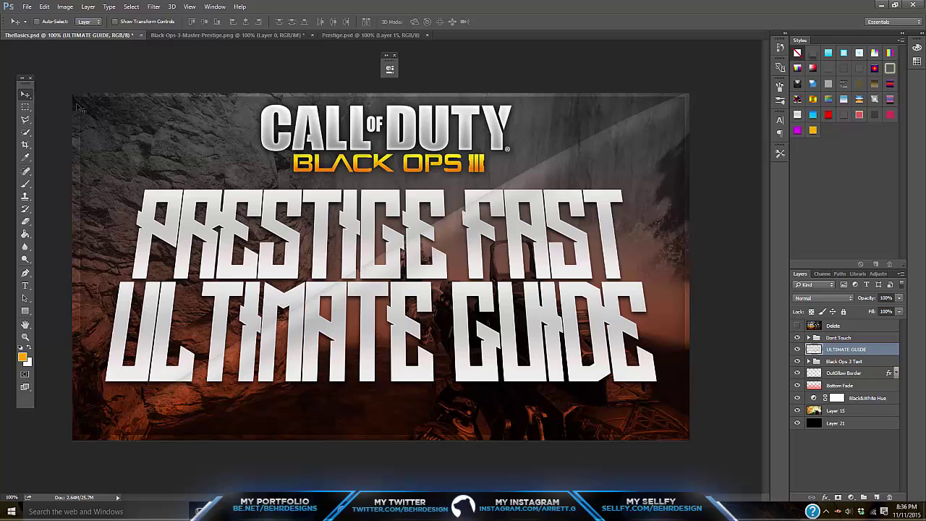
- Shift the title slightly down, and brush orange #ffa300 across the thumbnail's lower half on a new layer above Bottom Fade
drag(414, 224, 414, 227)
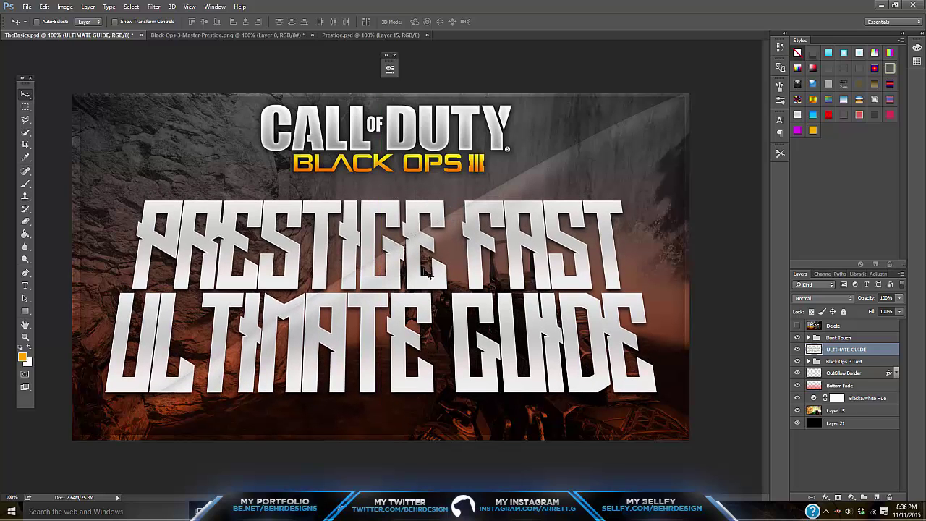
click(848, 385)
click(881, 497)
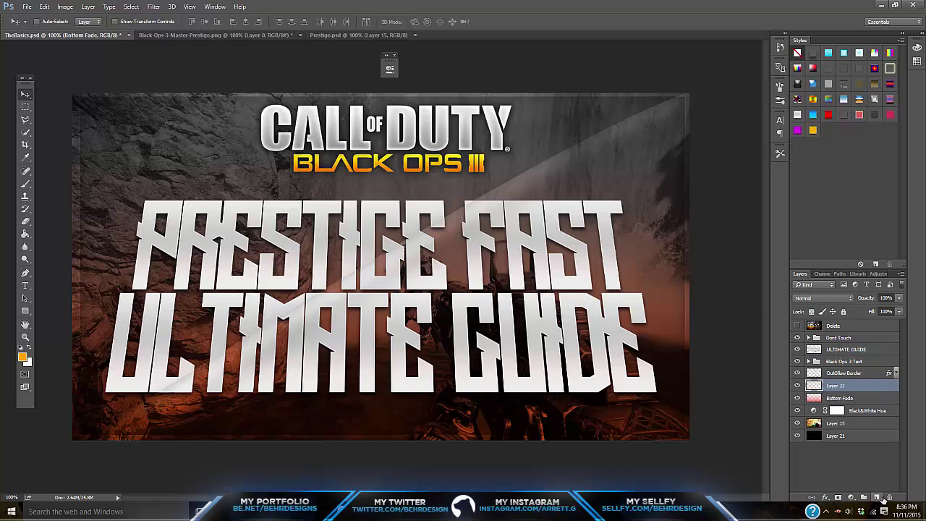
click(26, 184)
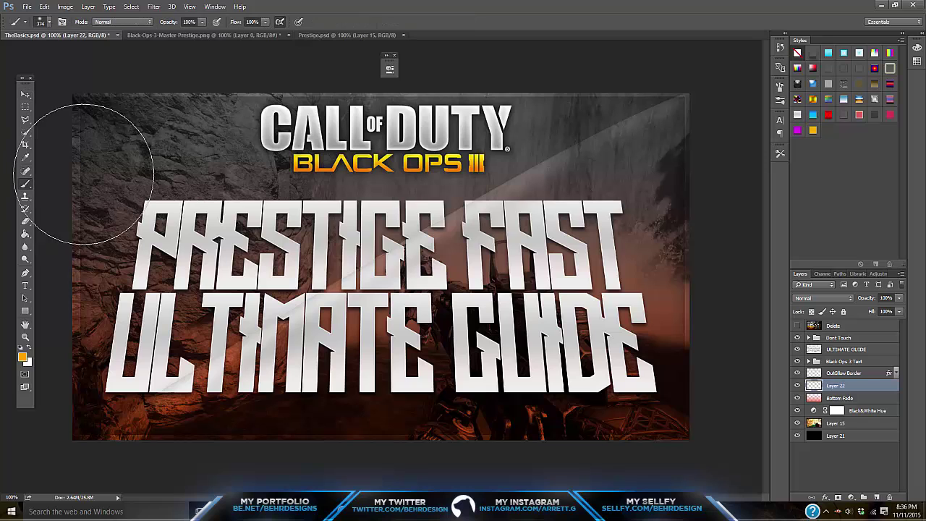
click(23, 357)
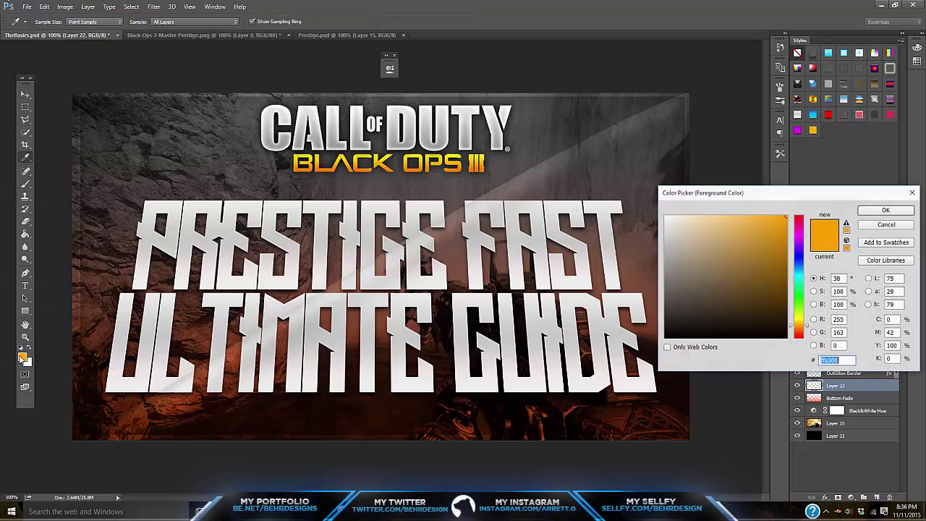
click(882, 210)
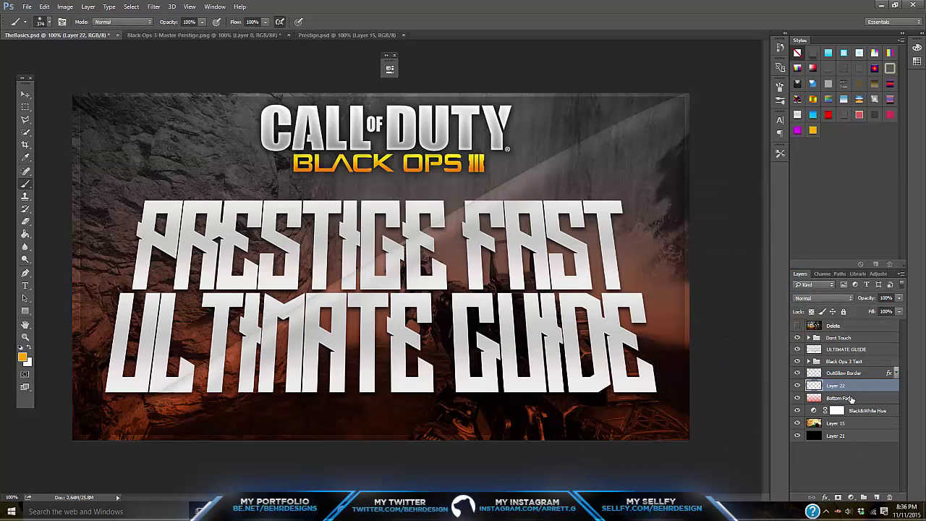
click(851, 398)
click(851, 386)
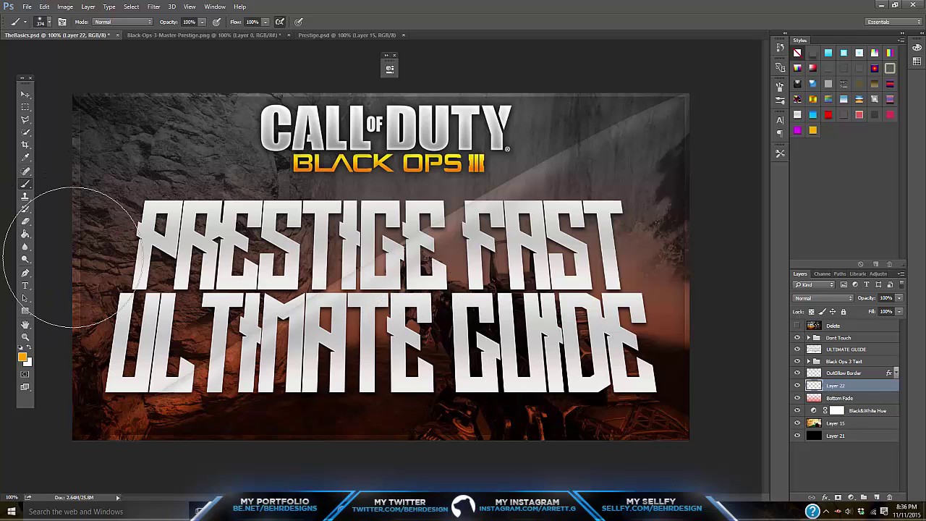
mouse_move(64, 217)
mouse_down()
mouse_move(72, 372)
mouse_move(179, 341)
mouse_move(340, 463)
mouse_move(492, 391)
mouse_move(506, 405)
mouse_move(423, 372)
mouse_move(610, 413)
mouse_move(679, 311)
mouse_up()
- Erase the orange spill around the thumbnail's upper edges and set the orange layer's opacity to 76%
click(26, 220)
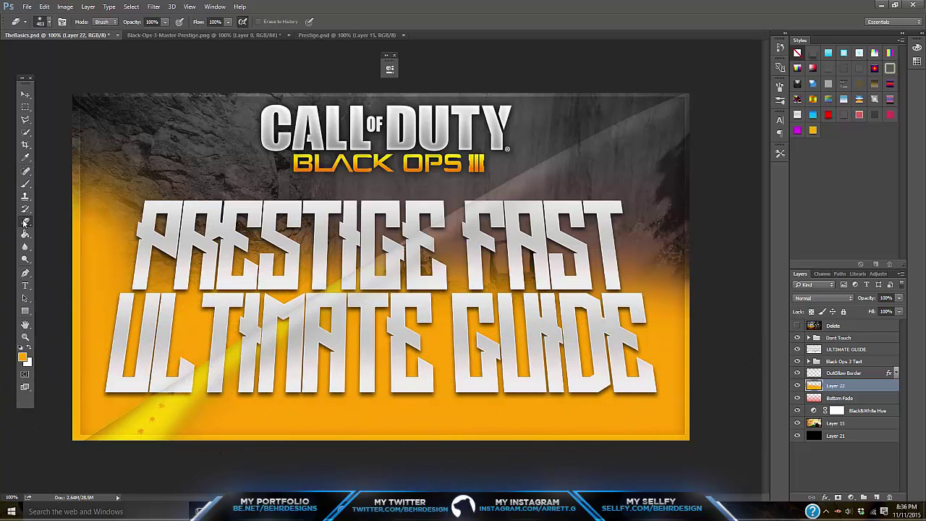
mouse_move(44, 83)
mouse_down()
mouse_move(177, 83)
mouse_move(116, 188)
mouse_up()
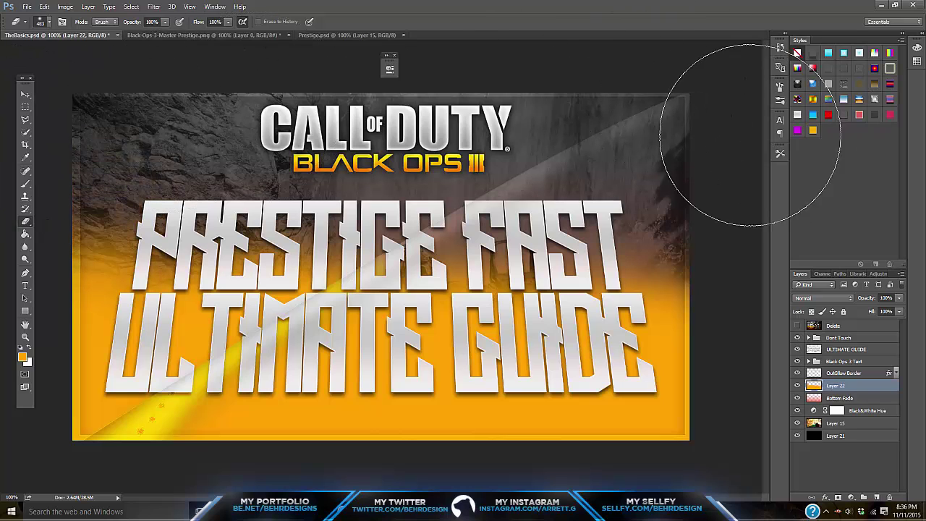
click(900, 311)
drag(889, 311, 892, 311)
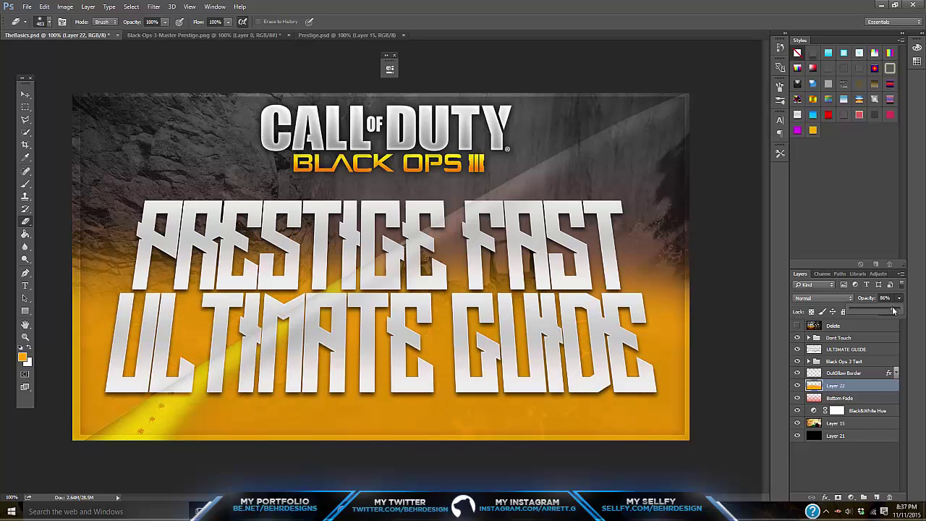
drag(893, 311, 889, 312)
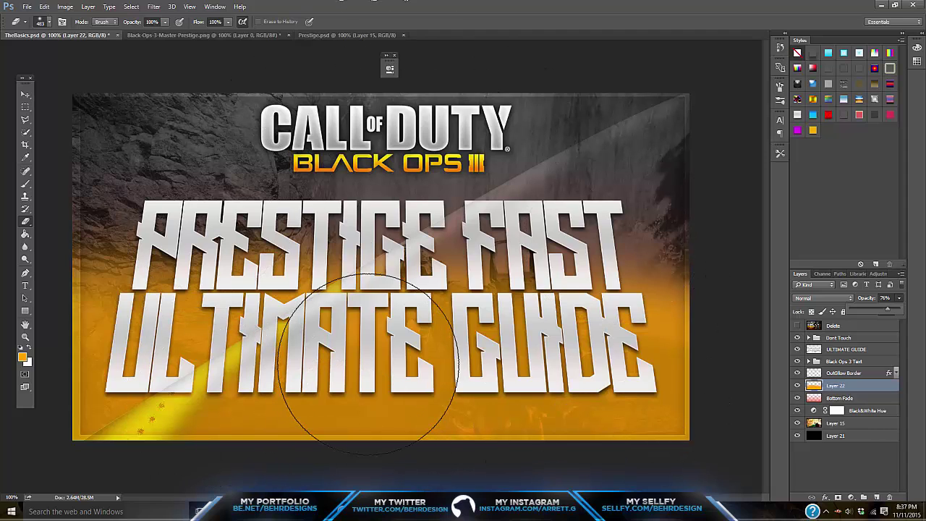
- Brush black behind the title on a new layer above the orange one, and lower its opacity to about 41%
click(876, 498)
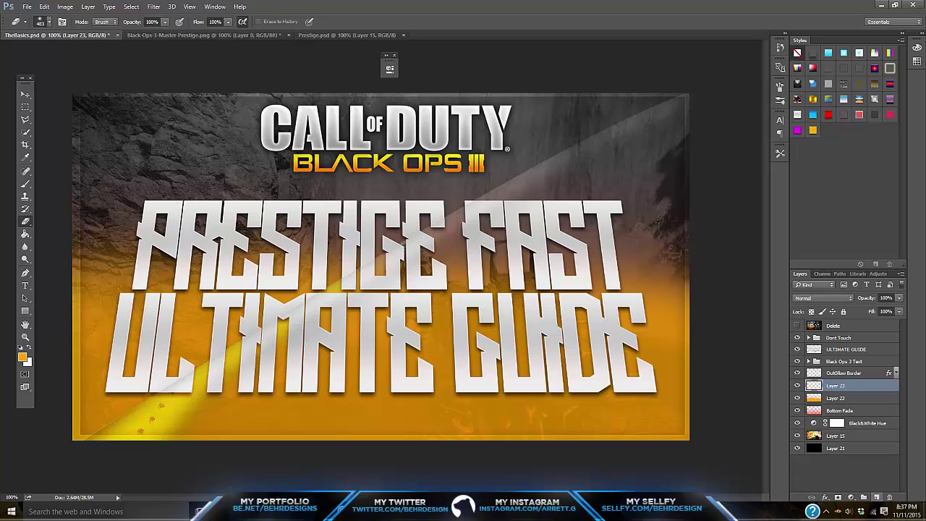
click(25, 185)
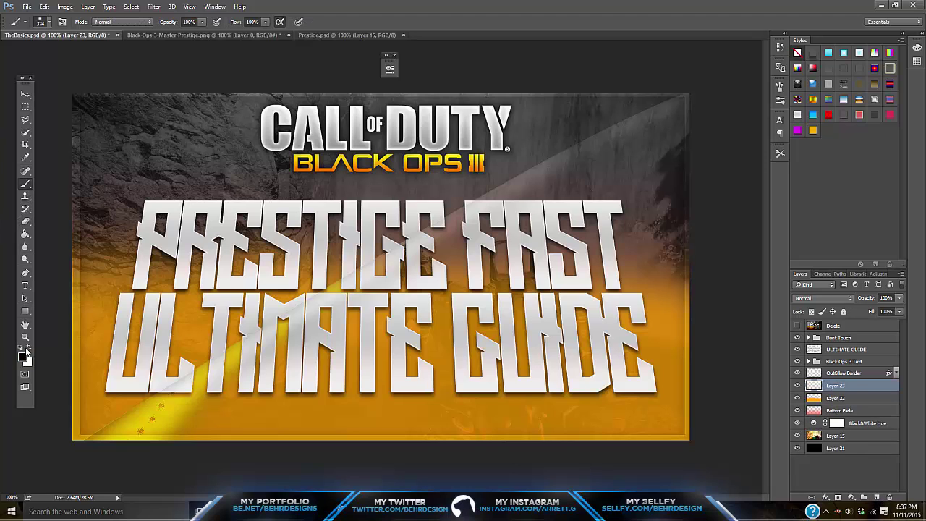
mouse_move(181, 290)
mouse_down()
mouse_move(290, 326)
mouse_move(600, 289)
mouse_move(390, 362)
mouse_move(171, 334)
mouse_move(127, 239)
mouse_move(506, 188)
mouse_move(590, 213)
mouse_up()
click(899, 298)
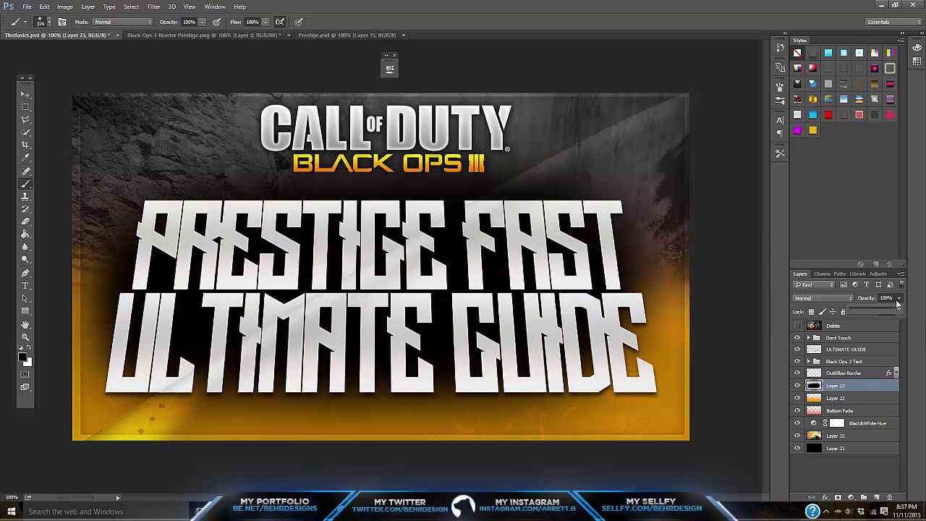
drag(862, 311, 866, 311)
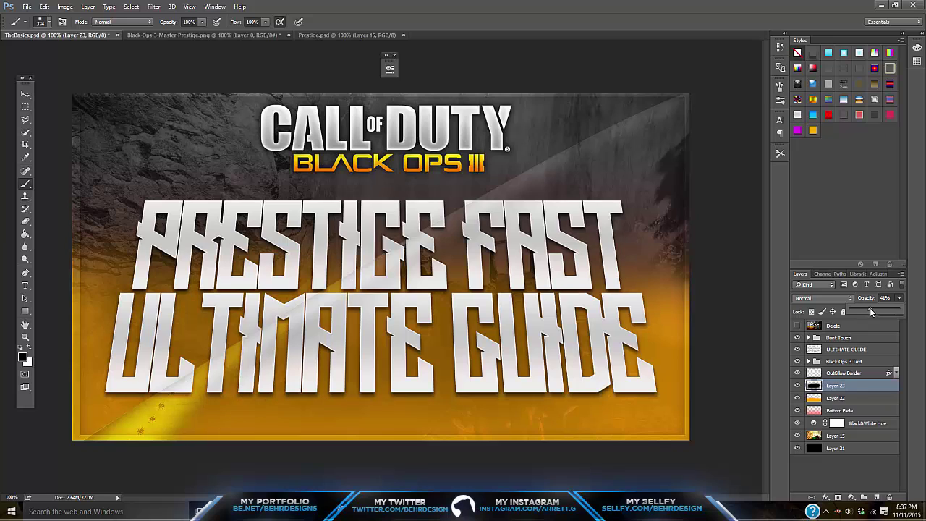
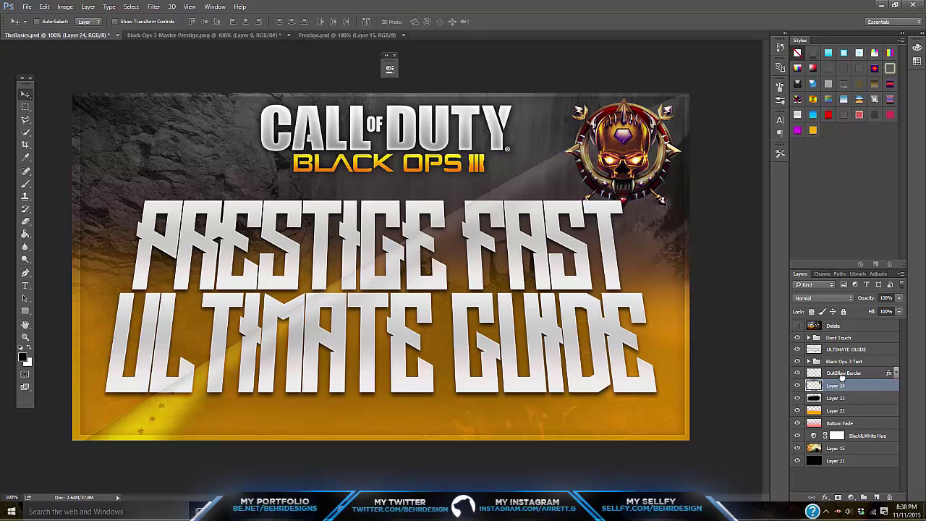
- Move the prestige emblem layer above the title and place a duplicate emblem in the thumbnail's upper-left corner
drag(842, 377, 848, 342)
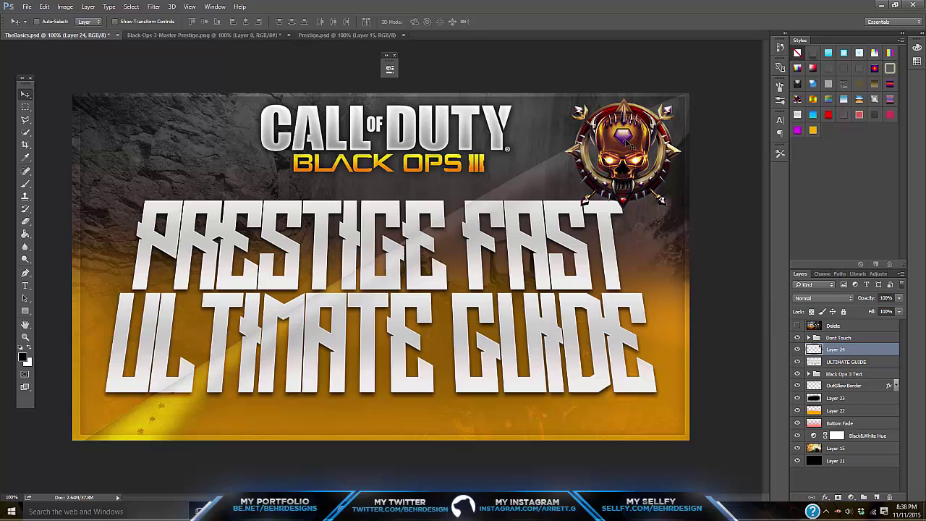
drag(633, 145, 151, 118)
key(ctrl+j)
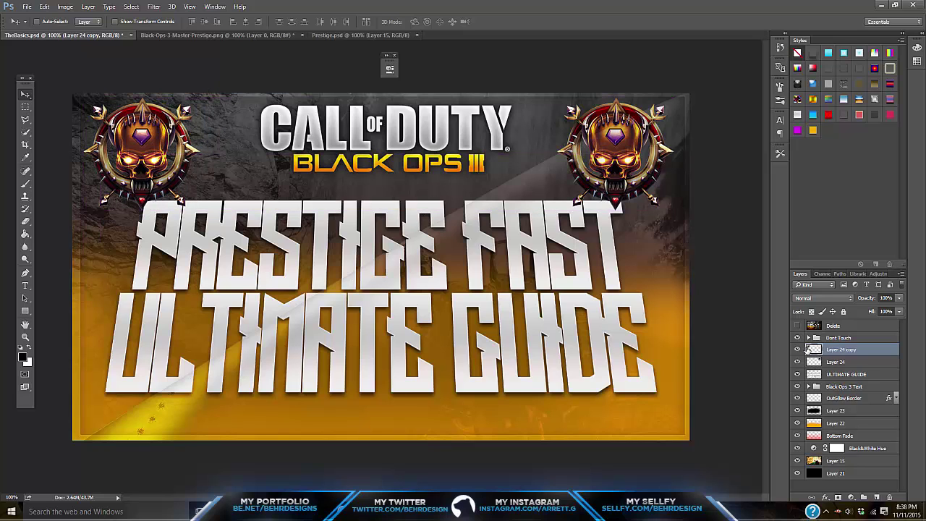
- Add an Outer Glow to the duplicated emblem with colour #ffc600 and blend mode Normal
right_click(839, 350)
click(722, 69)
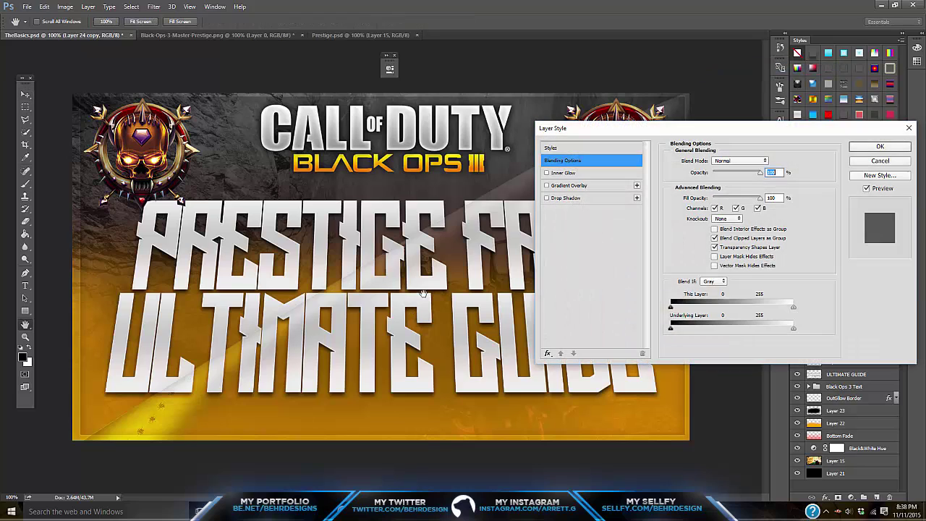
click(550, 353)
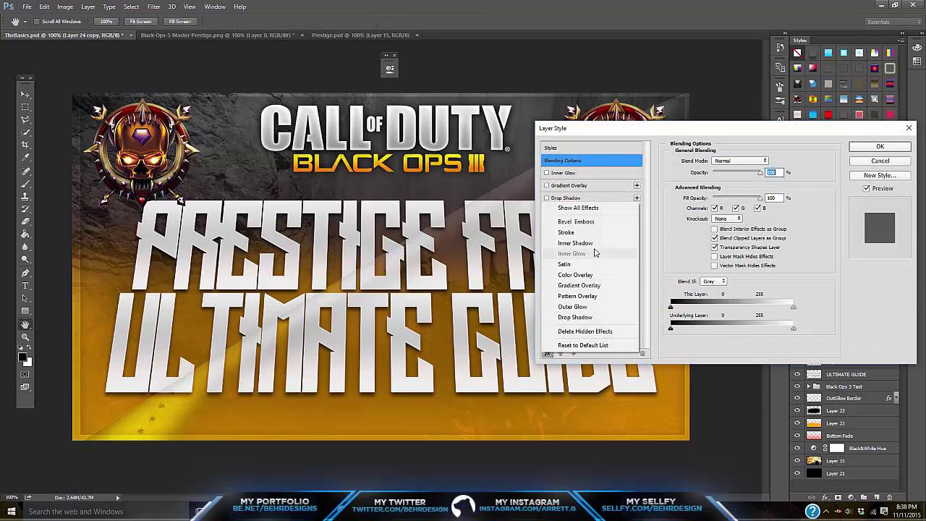
click(571, 302)
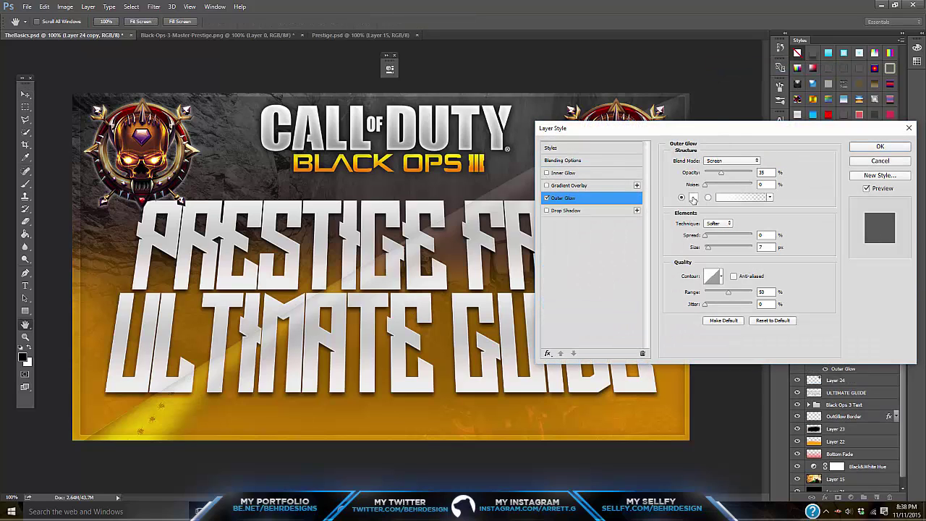
click(693, 197)
text(ffc600)
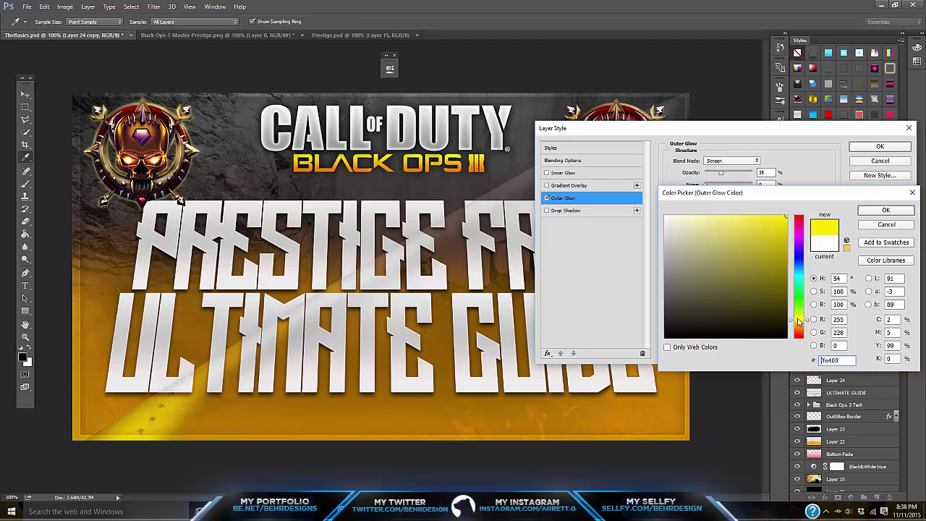
click(884, 212)
click(731, 161)
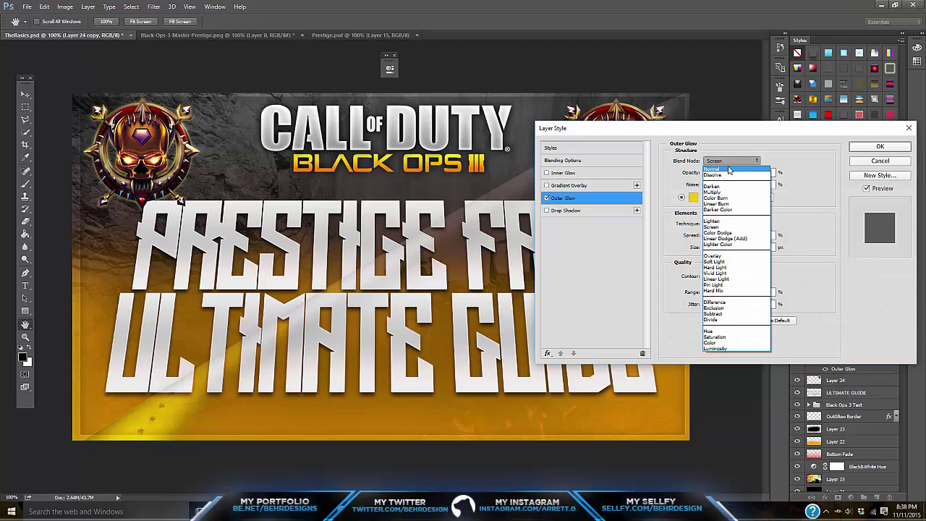
click(727, 166)
- Set the emblem's outer glow to 59 px size, 100% opacity and orange #ffa800, and apply the layer style
drag(711, 247, 718, 251)
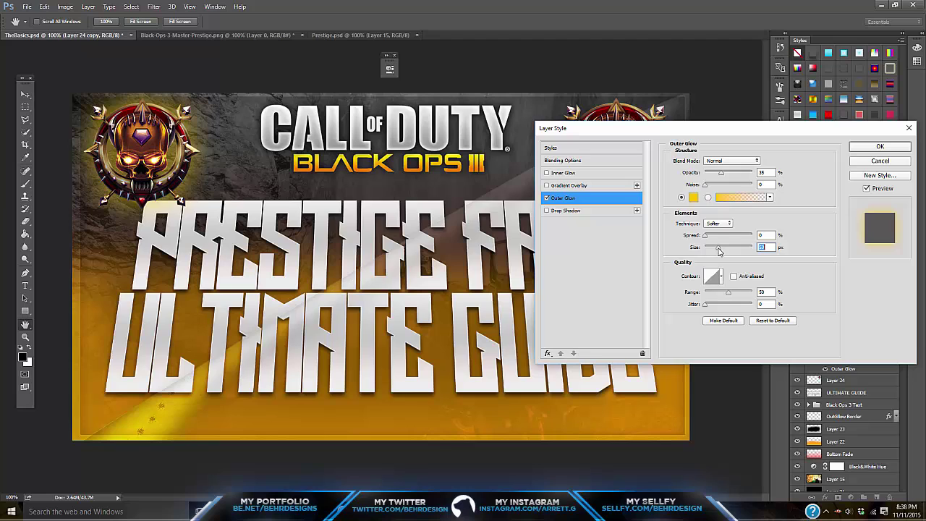
drag(722, 173, 772, 175)
click(693, 197)
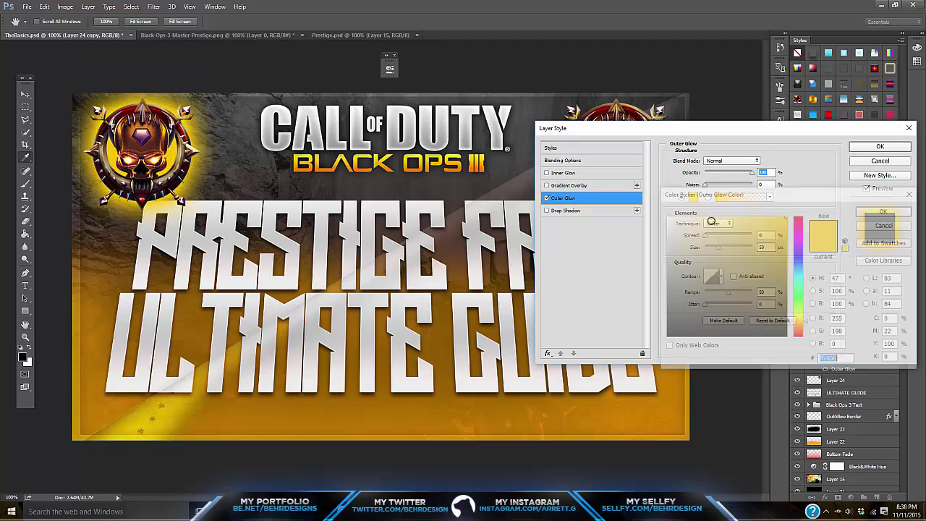
drag(801, 327, 800, 329)
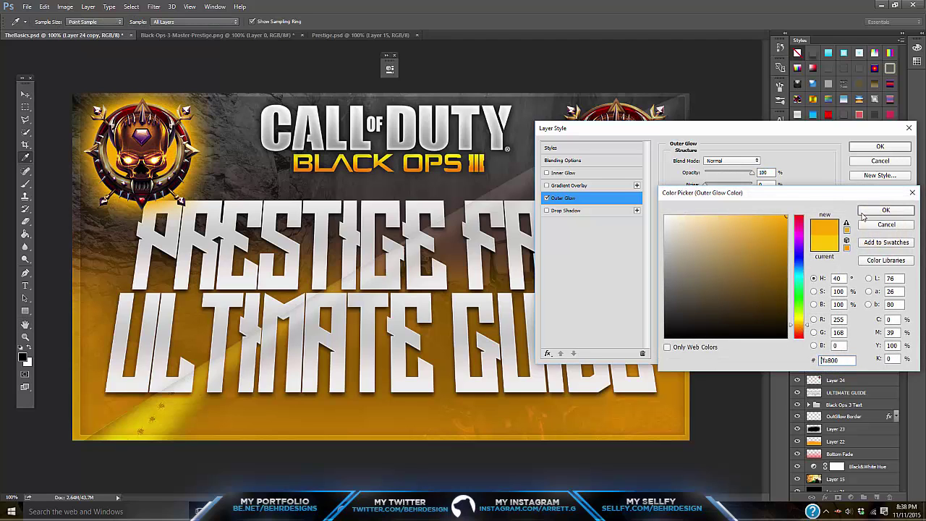
click(885, 209)
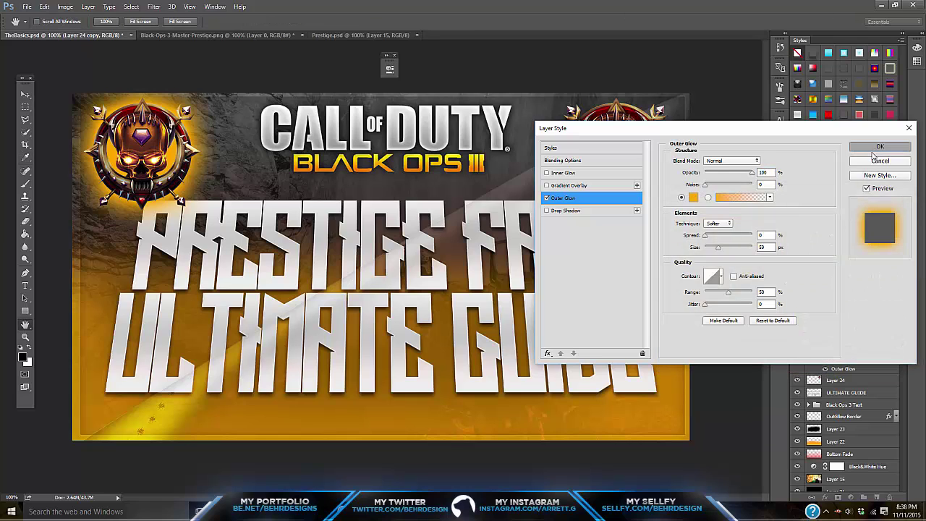
key(Return)
- Move both emblem layers beneath the title layer and hide the duplicated emblem's layer effects
shift+click(827, 379)
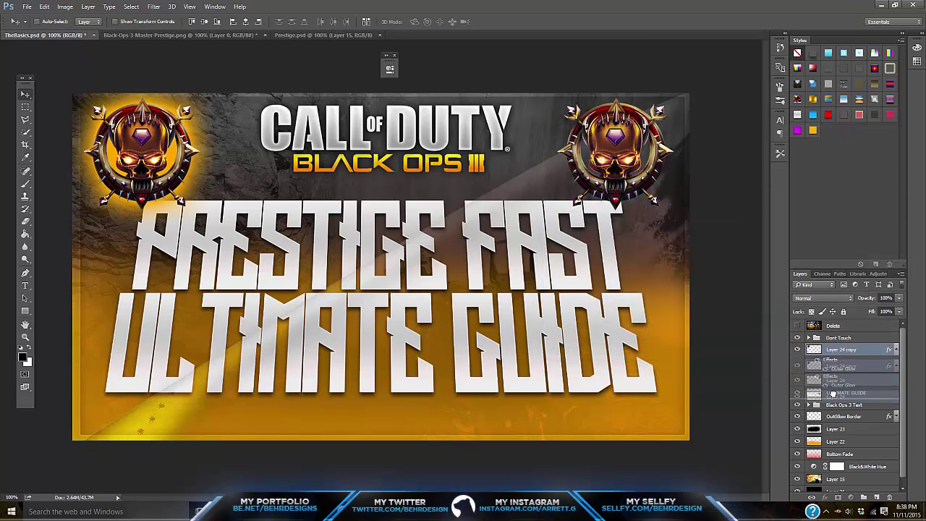
drag(827, 379, 832, 394)
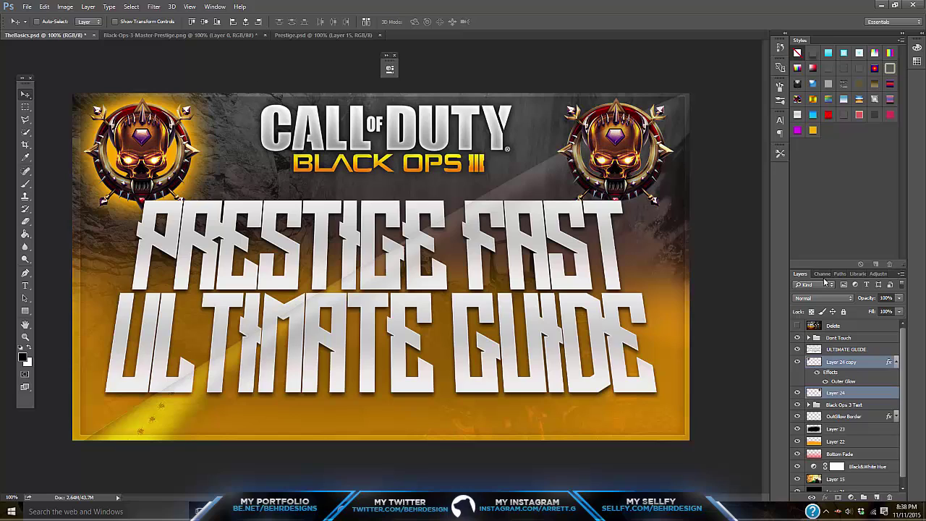
click(819, 379)
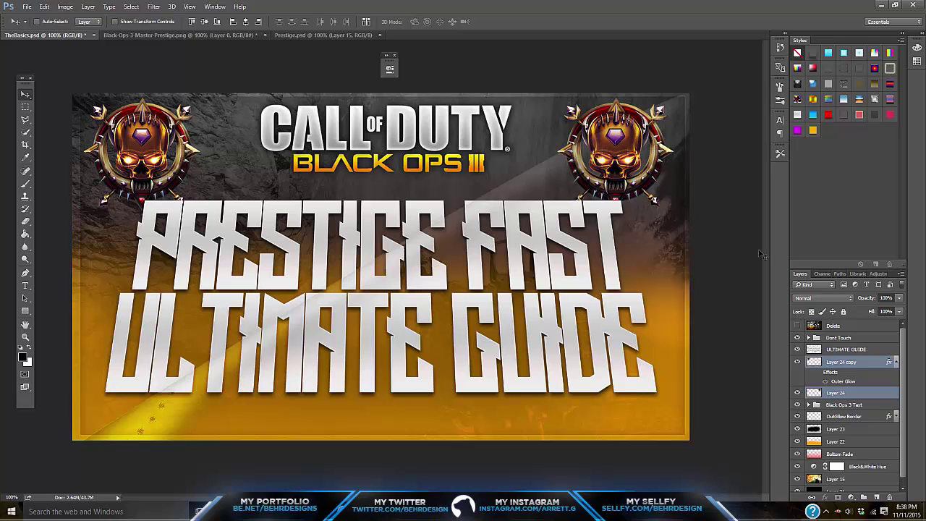
- Scale both prestige emblems down together slightly and commit the transform
key(ctrl+t)
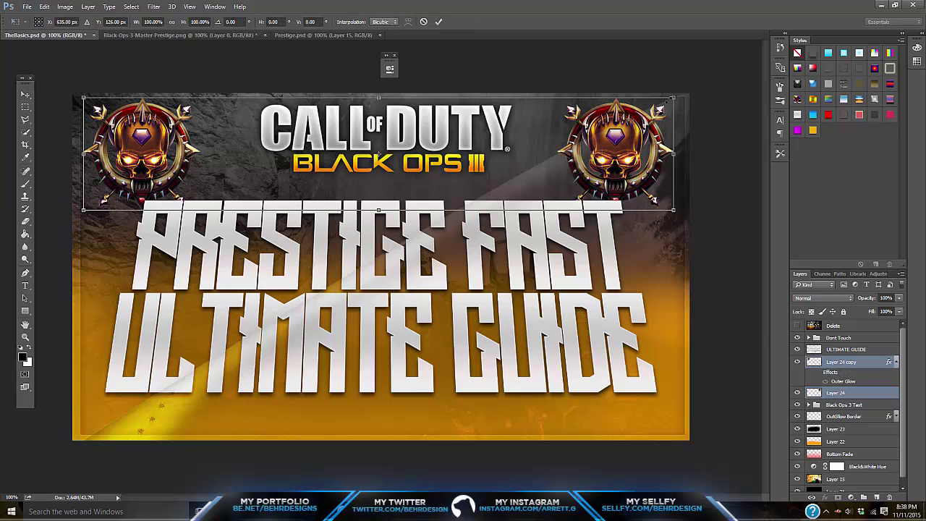
drag(672, 98, 602, 113)
key(Return)
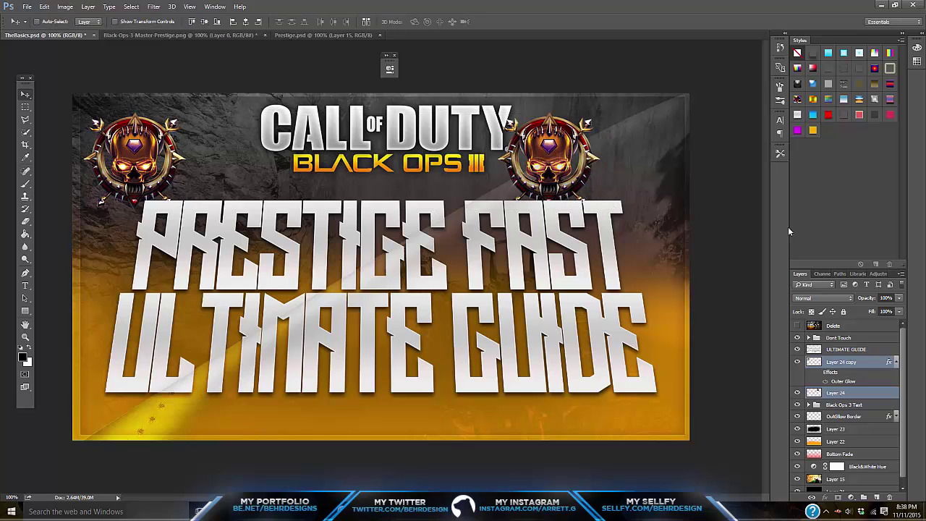
- Position the two emblems level with each other in the thumbnail's upper-left and upper-right corners, clear of the logo
click(853, 361)
drag(186, 172, 186, 159)
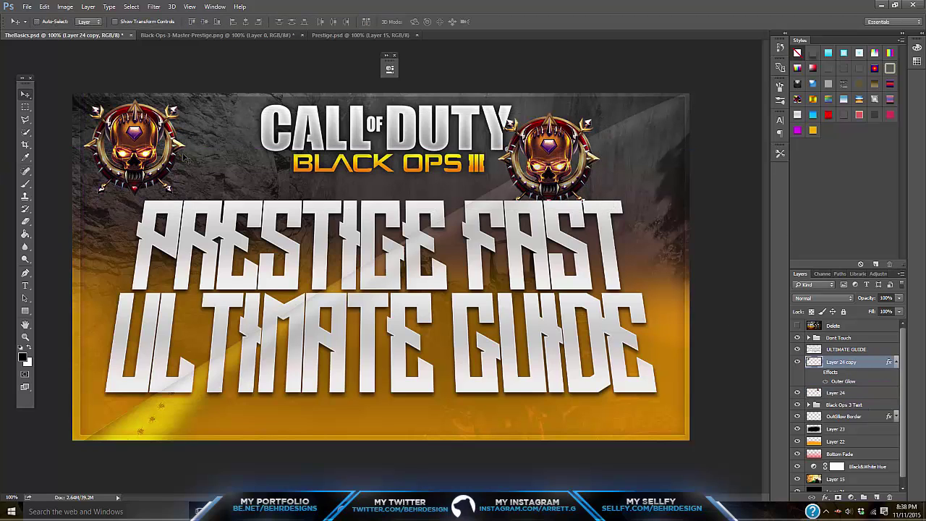
click(831, 392)
drag(532, 154, 615, 164)
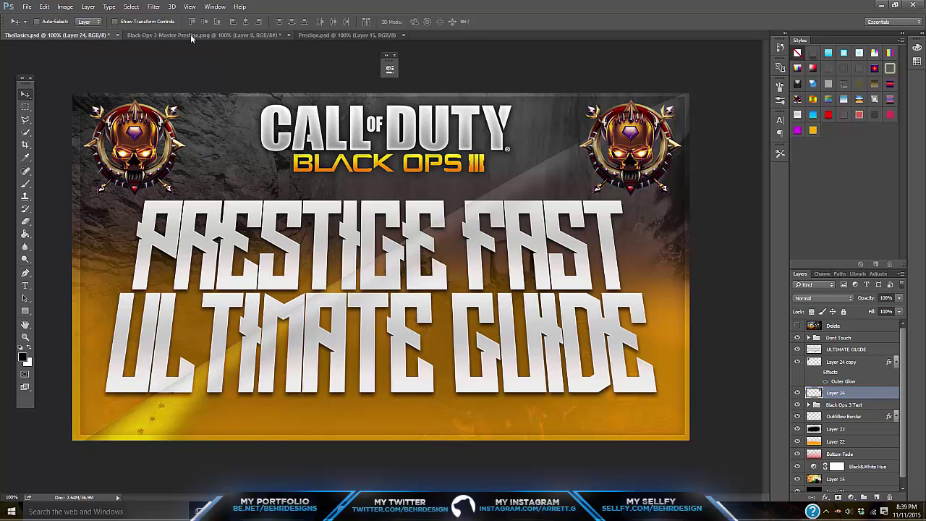
- Switch to the web browser and search for curved arrows png
key(alt+Tab)
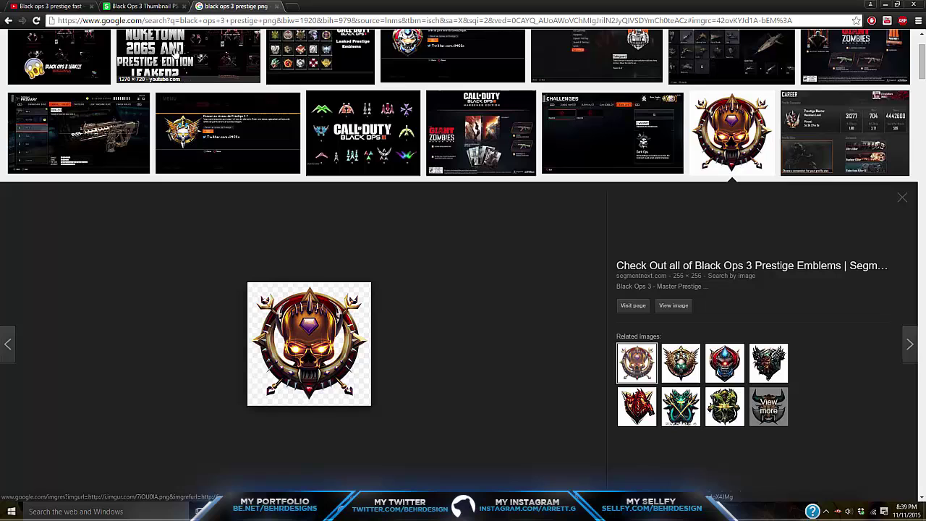
click(203, 20)
text(curved arrows)
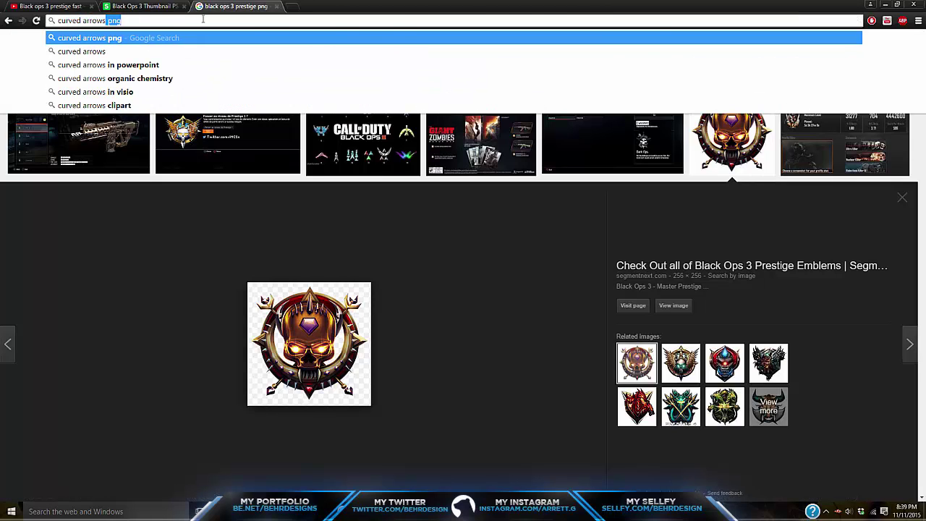
key(Return)
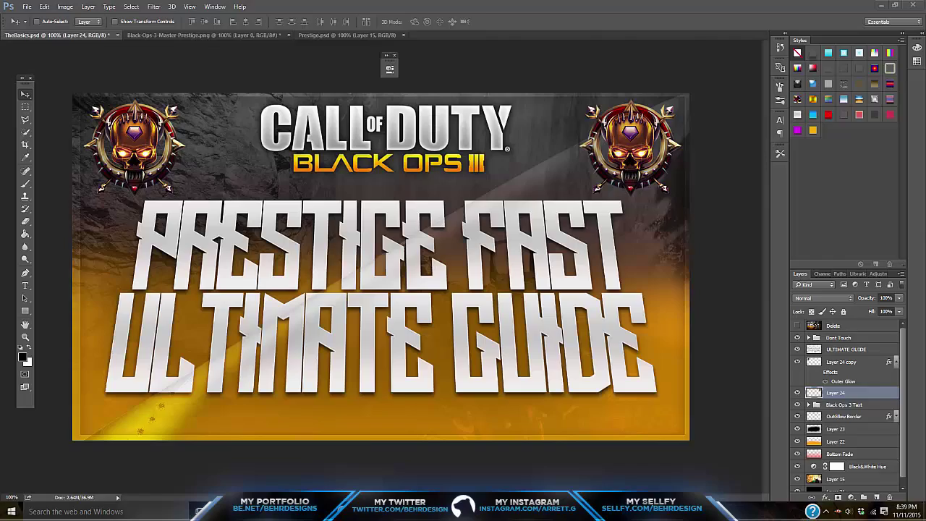
- Open curved_arrow-512.png from the Desktop in Photoshop and copy its arrow into TheBasics.psd
click(884, 4)
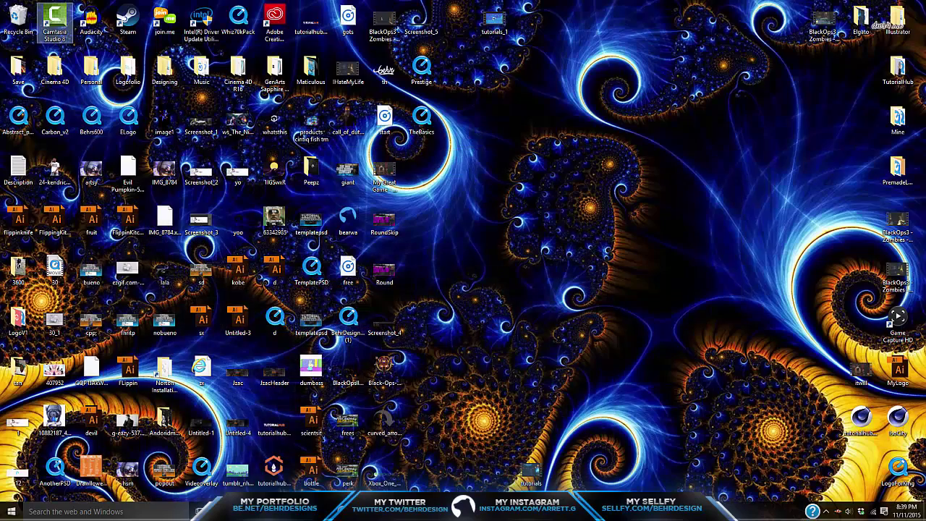
key(alt+Tab)
click(14, 7)
click(38, 18)
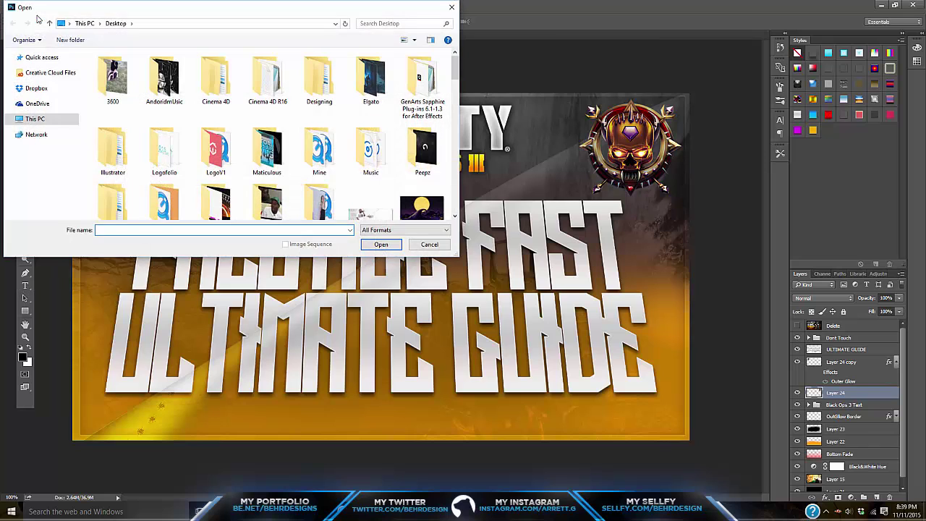
text(cur)
key(Down)
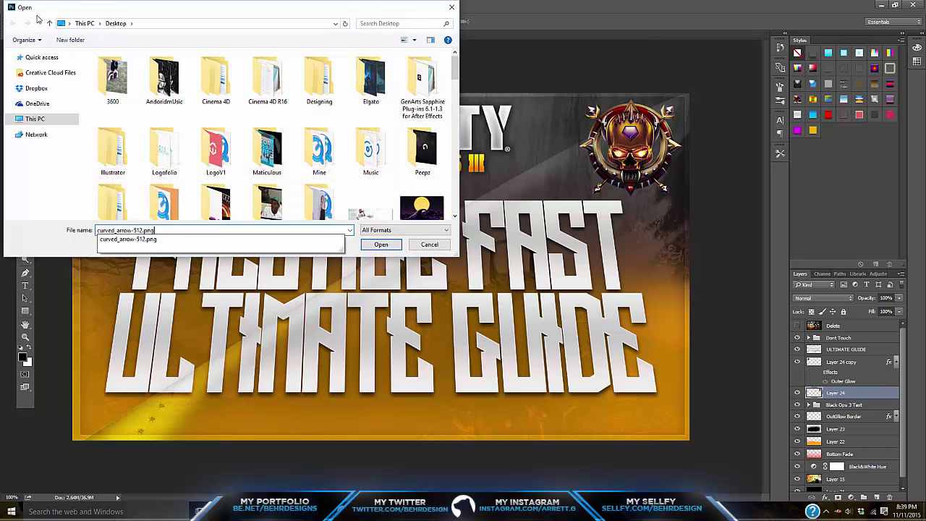
key(Return)
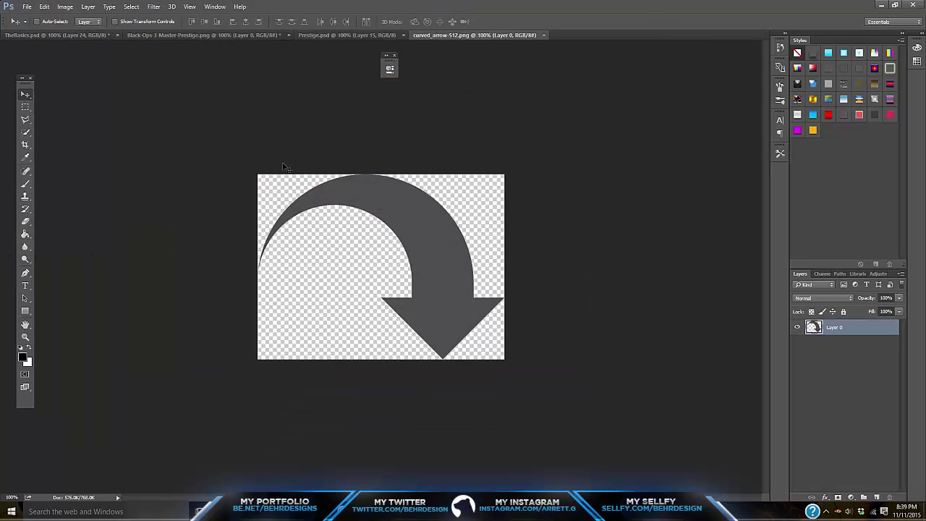
drag(284, 166, 399, 183)
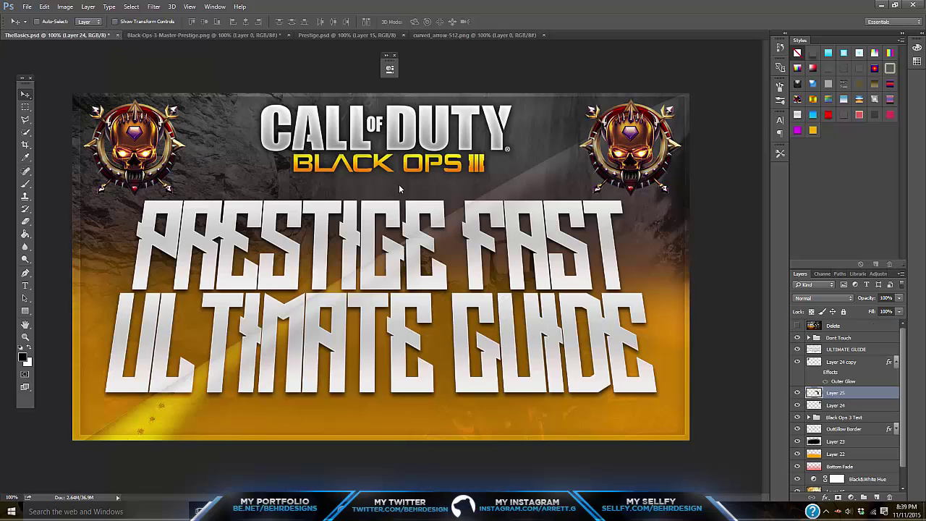
- Flip the arrow vertically, then scale it down into the thumbnail's lower-right corner beside the word GUIDE
click(44, 7)
mouse_move(152, 207)
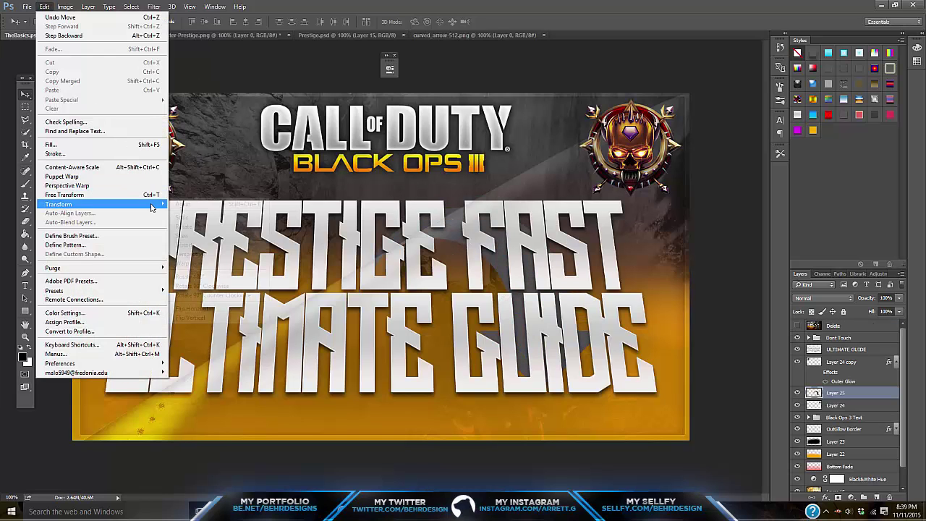
click(195, 319)
drag(515, 291, 590, 324)
key(ctrl+t)
drag(689, 255, 522, 309)
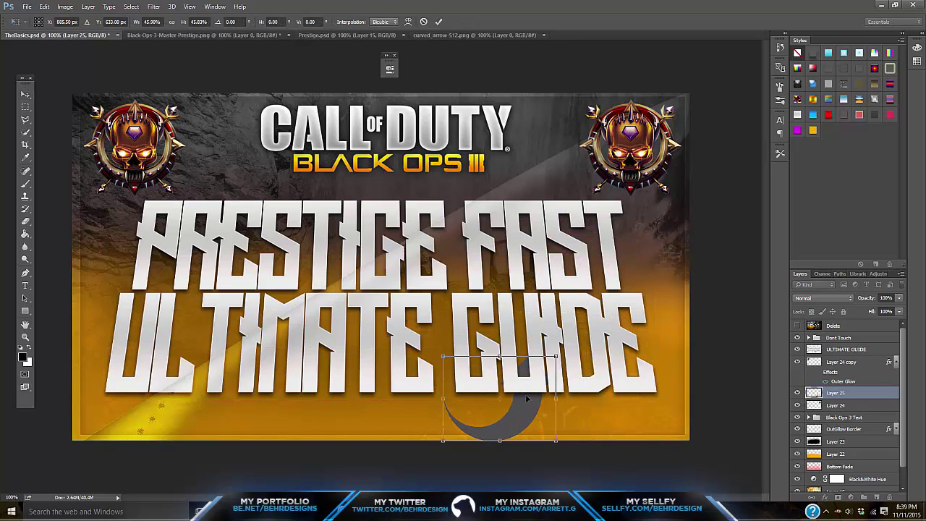
drag(526, 395, 675, 382)
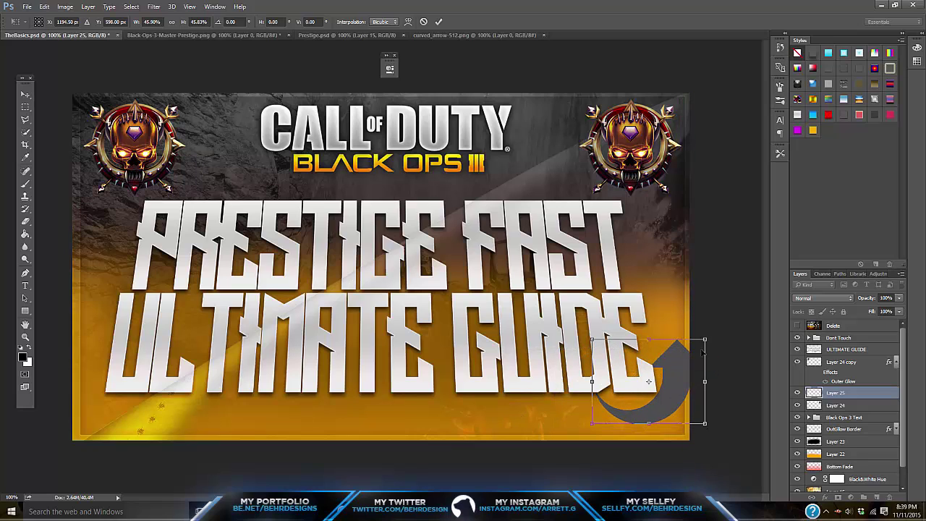
drag(704, 343, 659, 367)
key(Return)
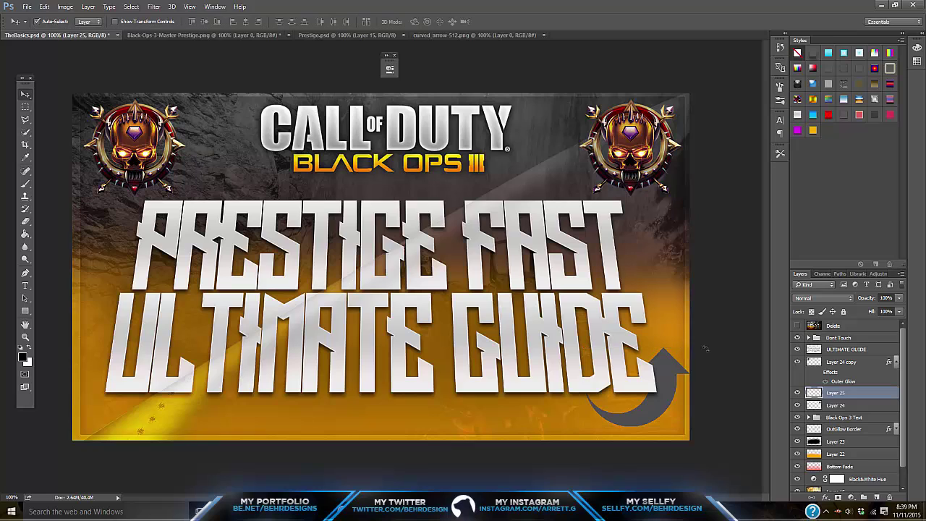
- Move the arrow layer above the ULTIMATE GUIDE layer and apply the light grey gradient style preset to it
drag(843, 348, 843, 349)
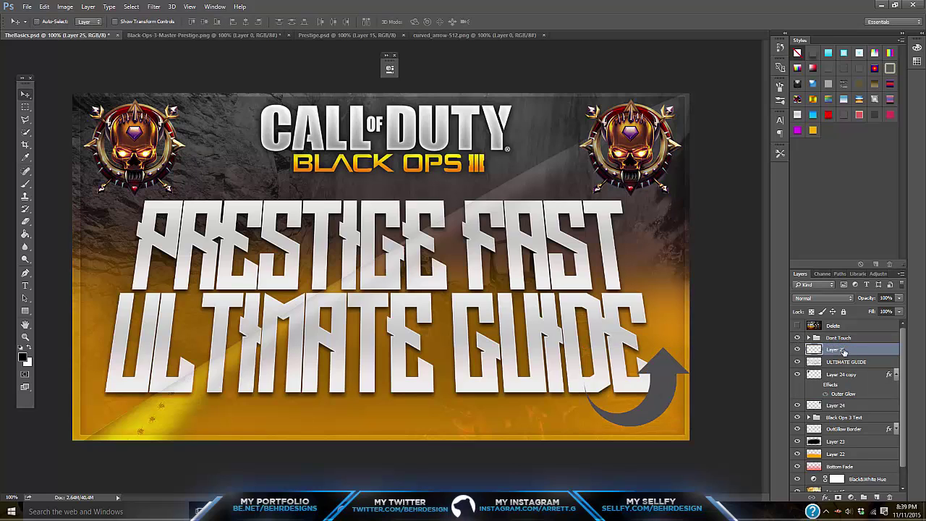
click(25, 106)
drag(491, 274, 599, 391)
click(532, 320)
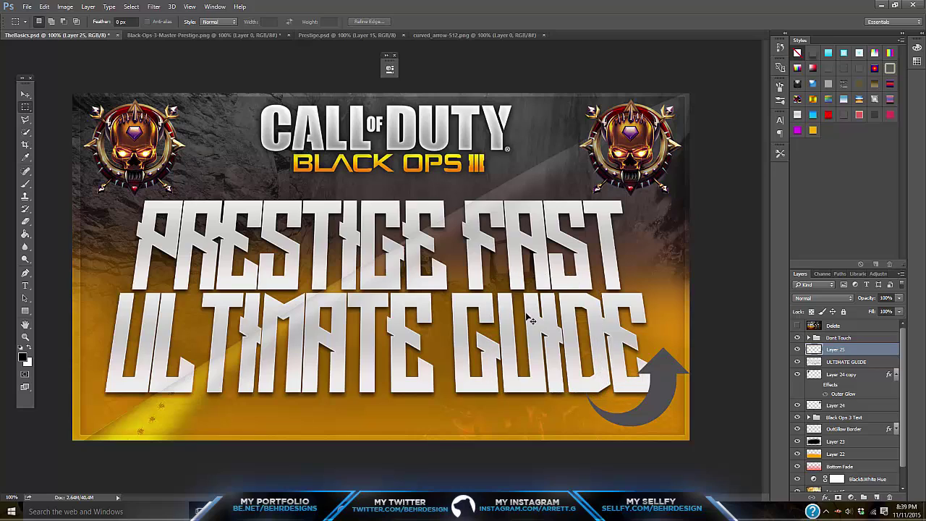
click(798, 115)
right_click(842, 350)
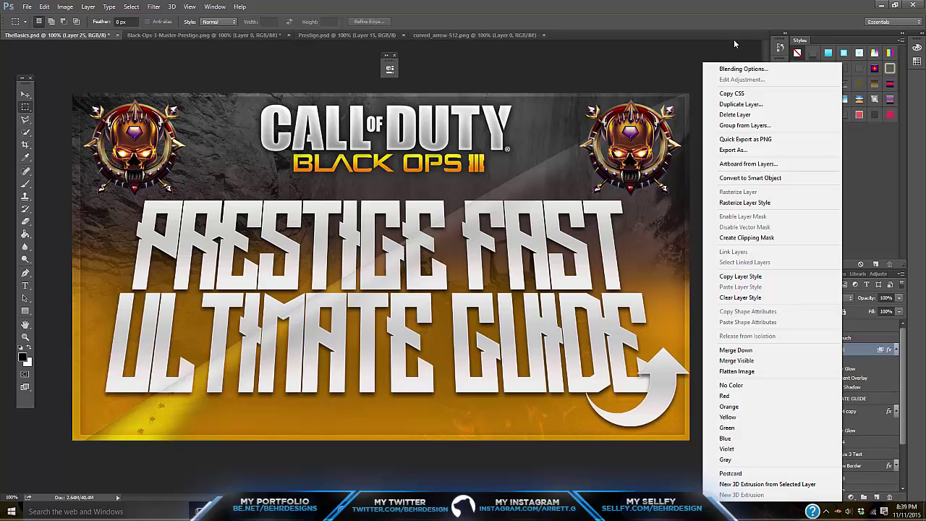
click(731, 70)
click(571, 185)
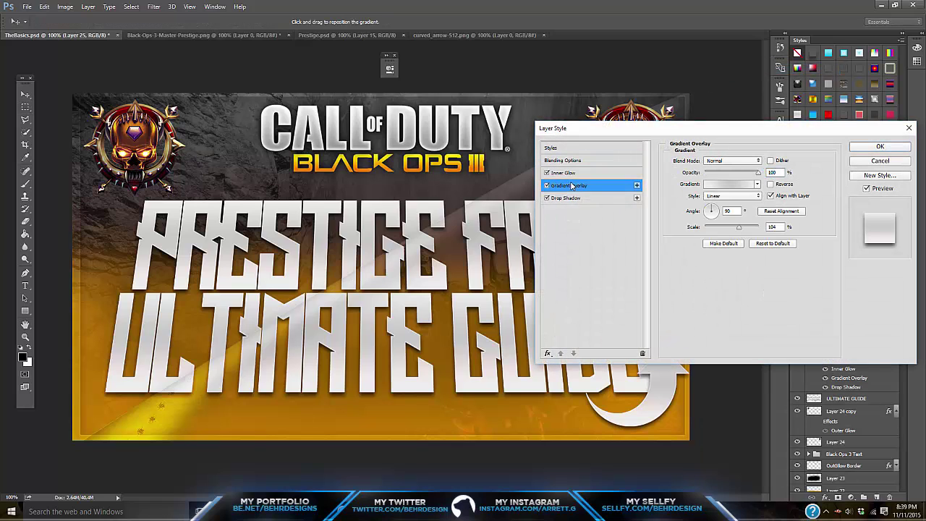
click(729, 184)
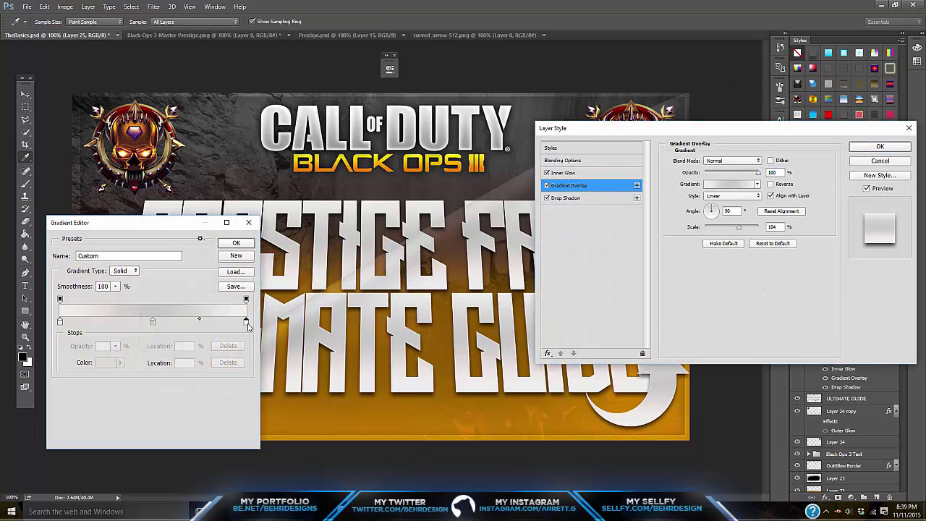
click(246, 321)
click(108, 362)
click(803, 325)
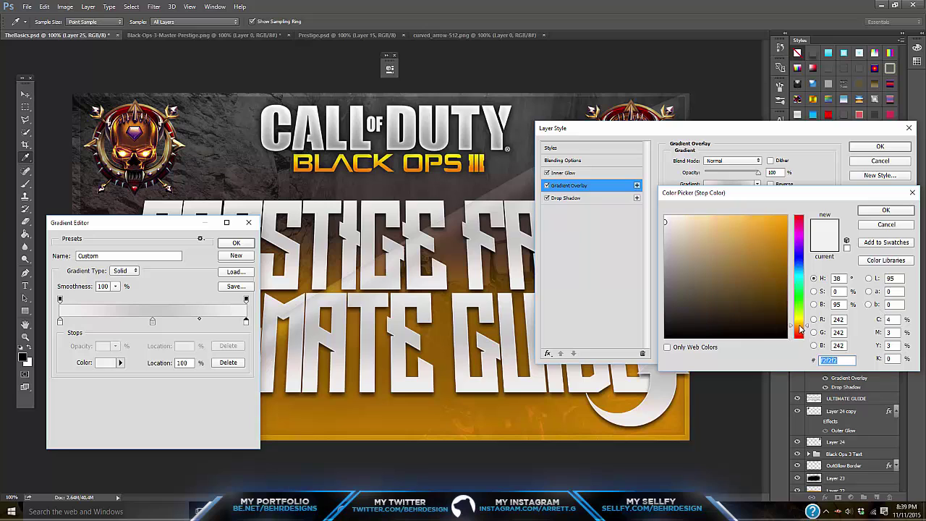
click(786, 216)
click(870, 227)
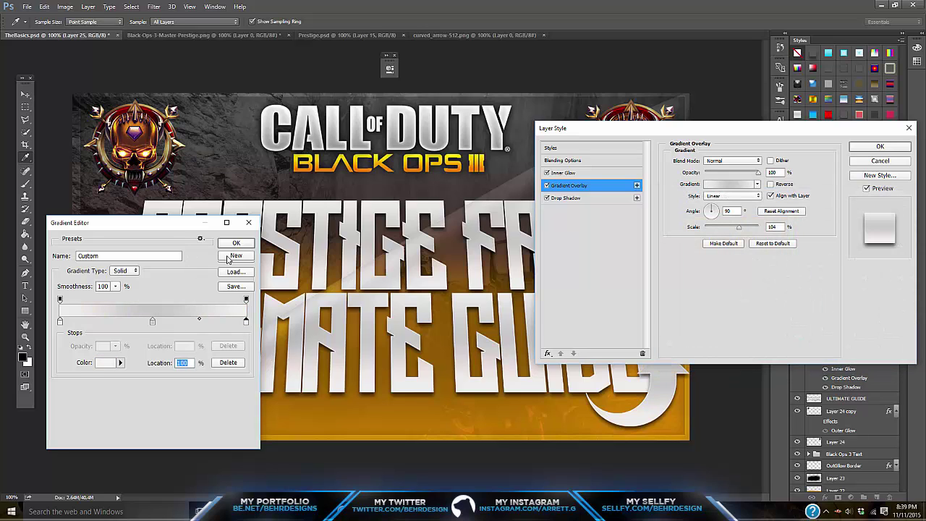
key(Escape)
click(889, 149)
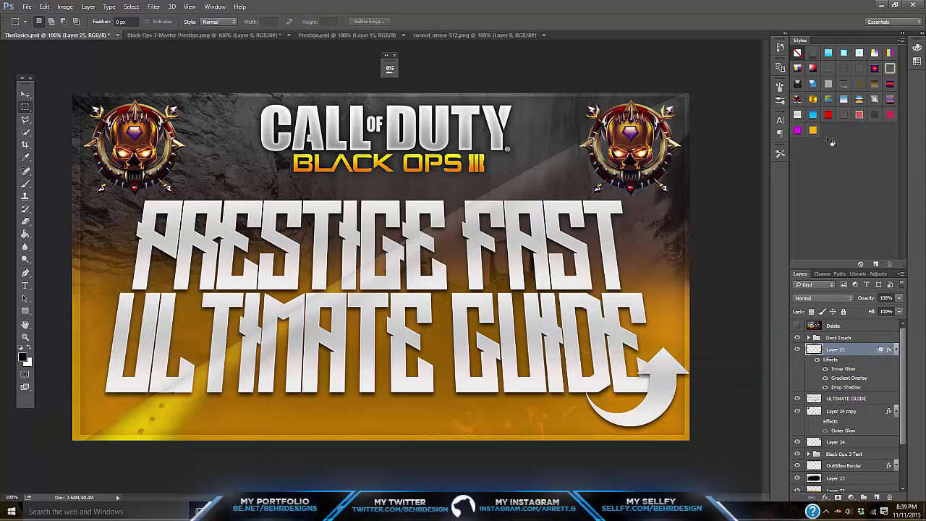
- Apply the orange style preset to the arrow and place a horizontally flipped duplicate in the thumbnail's lower-left corner
click(813, 131)
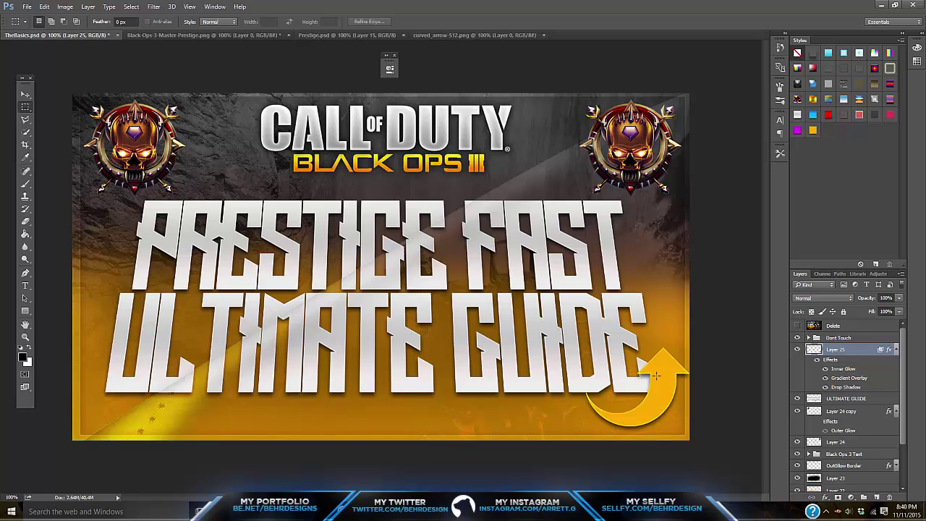
key(ctrl+j)
click(44, 7)
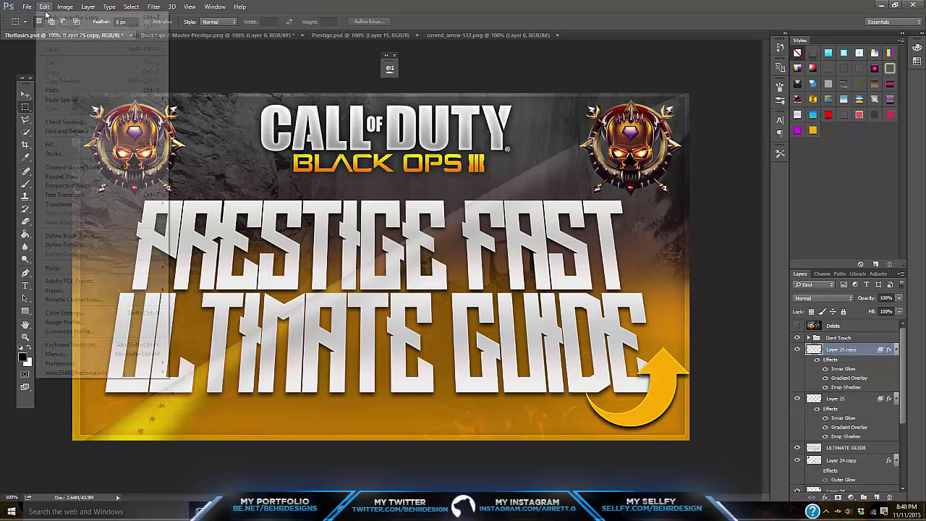
mouse_move(127, 208)
click(201, 310)
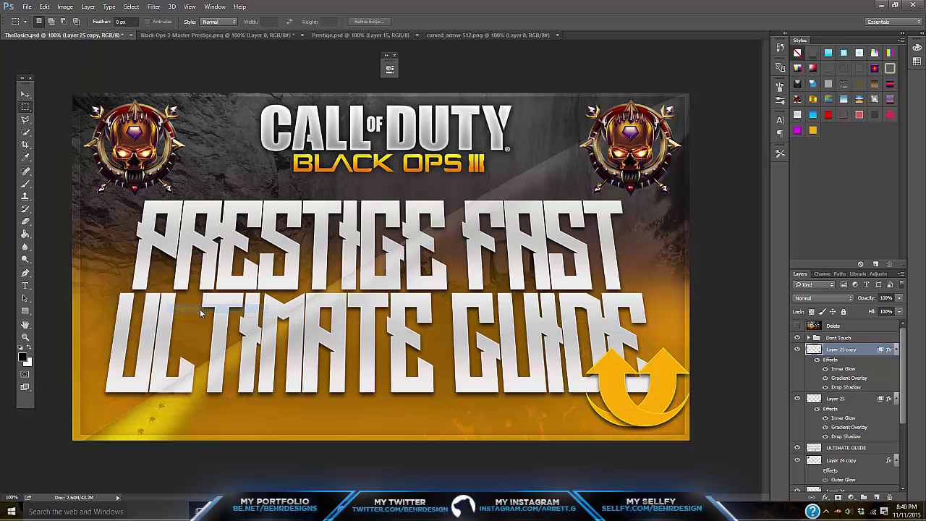
click(25, 95)
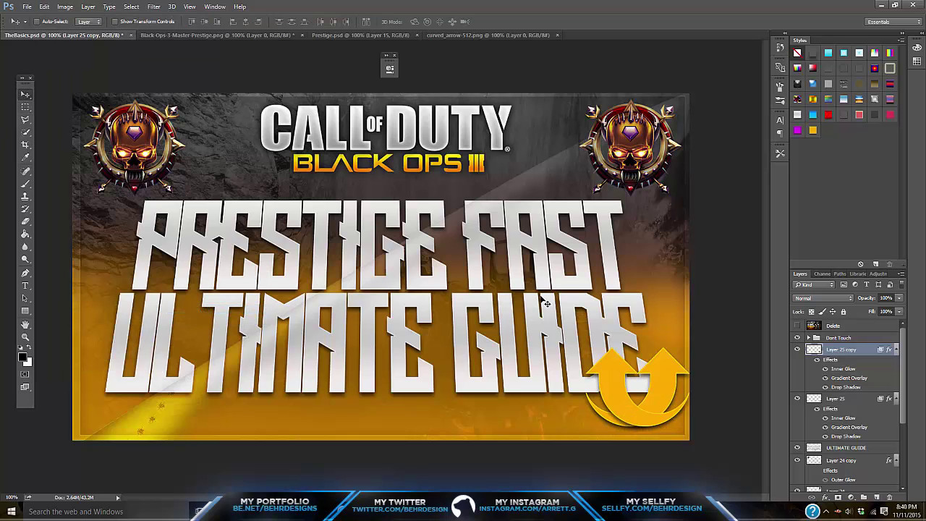
drag(682, 280, 167, 275)
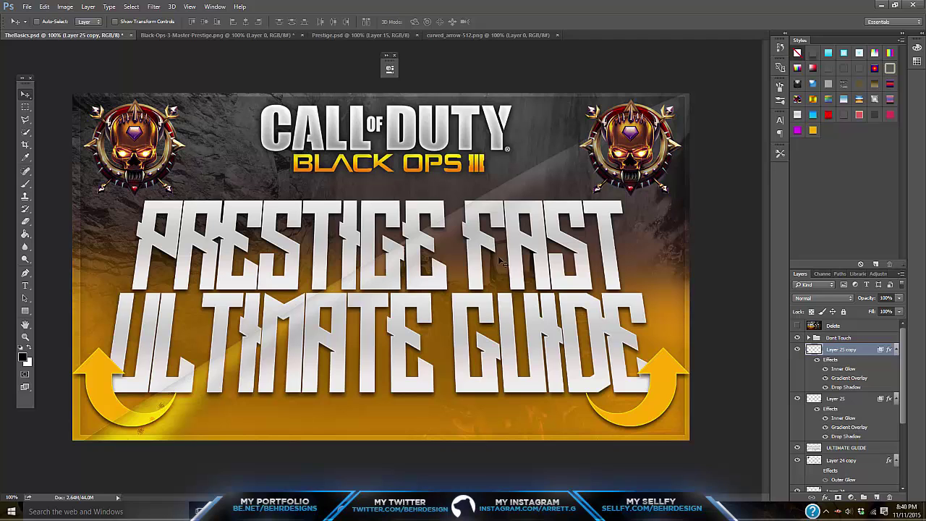
- Examine the thumbnail at a reduced size and compare it with the finished design in Prestige.psd
click(24, 337)
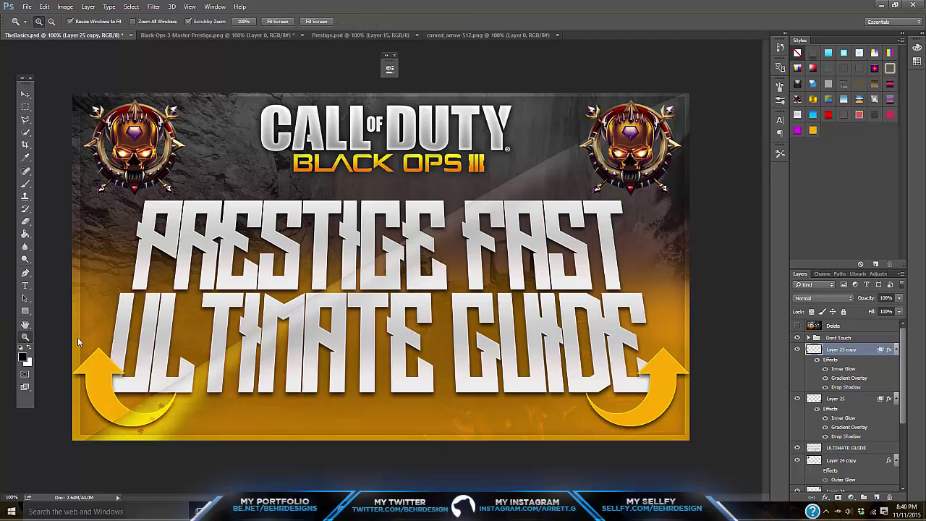
drag(357, 269, 452, 255)
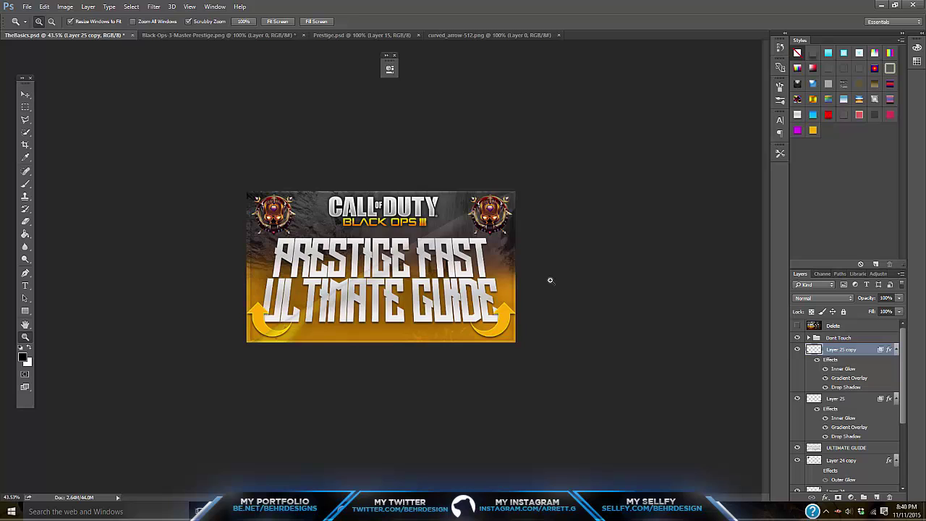
drag(302, 263, 368, 253)
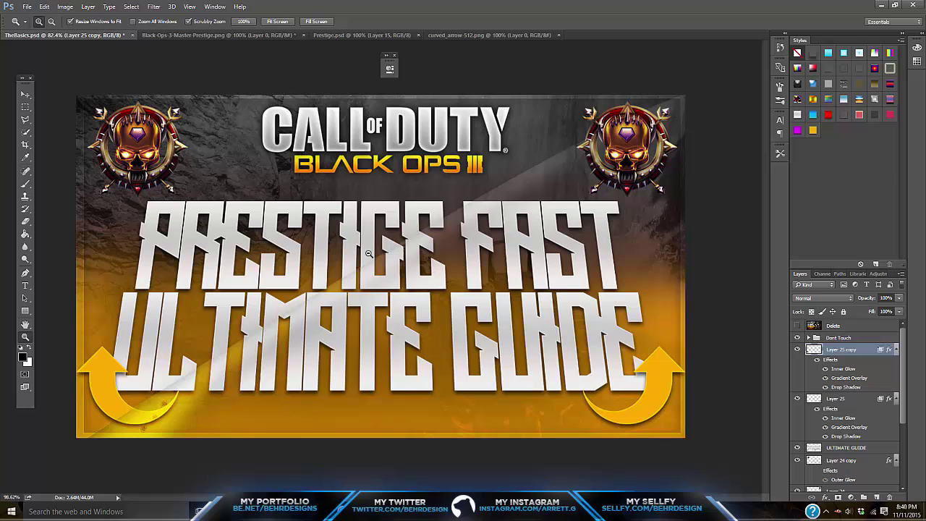
click(445, 36)
click(364, 35)
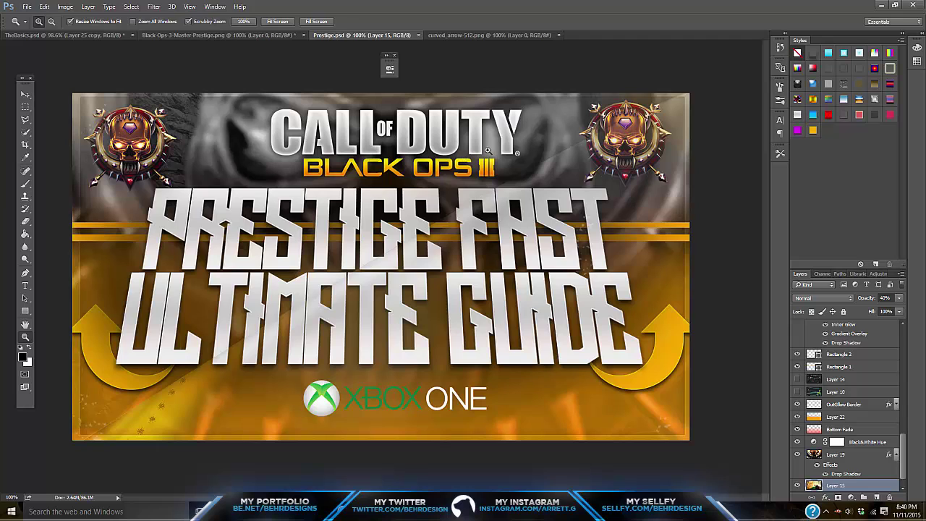
click(56, 34)
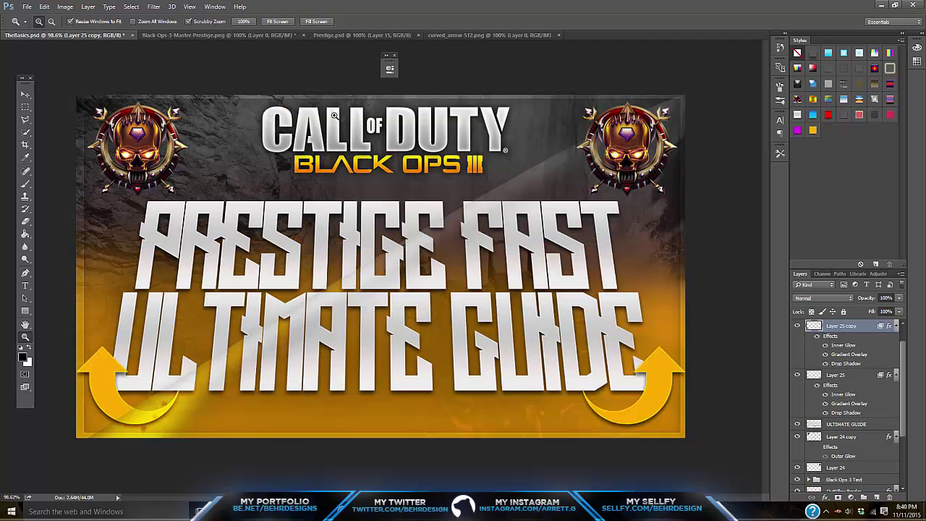
- Duplicate the upper-right emblem's layer without glow and move the copy to the middle of the thumbnail
click(25, 95)
scroll(873, 374, down, 2)
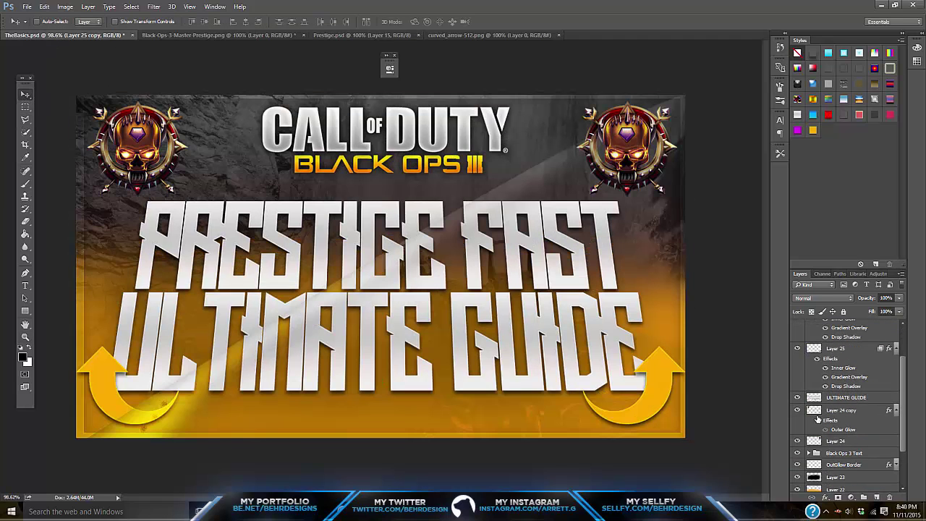
click(827, 409)
key(ctrl+k)
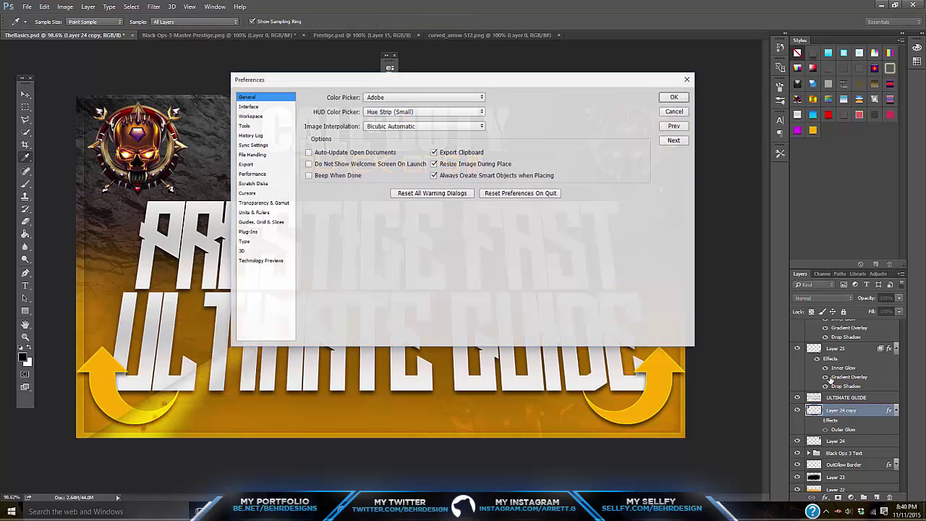
key(Escape)
click(858, 440)
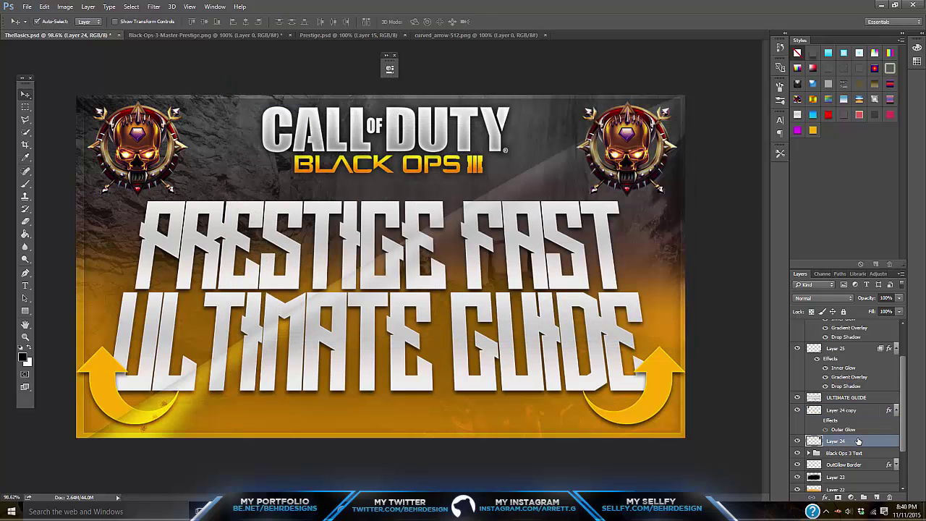
key(ctrl+j)
drag(329, 208, 243, 333)
- Enlarge the duplicated emblem until its skull fills the thumbnail behind the title, and commit the transform
key(ctrl+t)
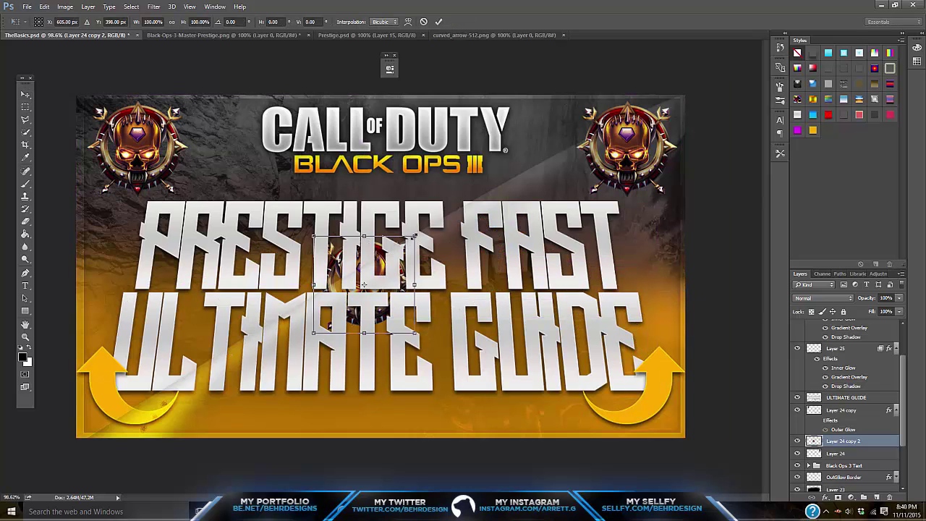
drag(414, 333, 226, 428)
drag(483, 205, 553, 121)
drag(527, 333, 523, 128)
key(Return)
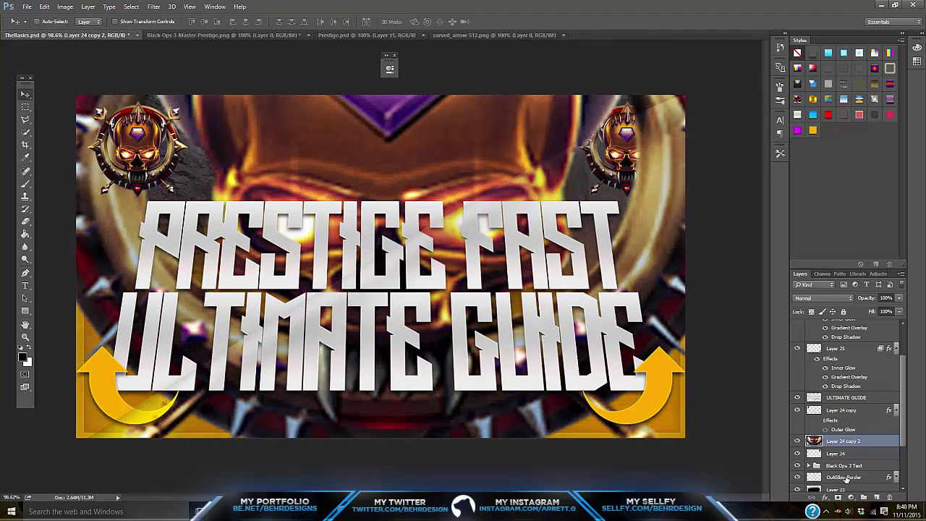
- Move the enlarged emblem's layer directly above Layer 15, beneath the Black&White Hue adjustment, and nudge the emblem slightly upward
scroll(843, 440, down, 5)
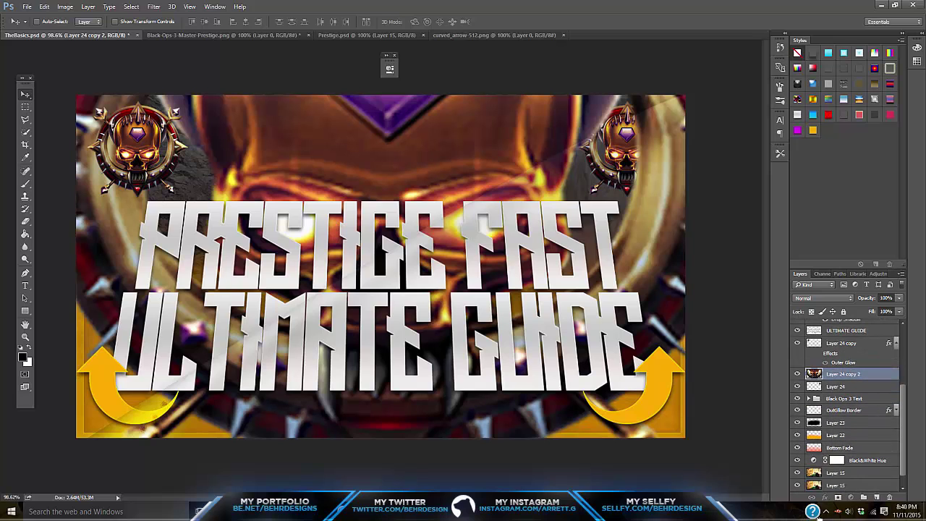
drag(826, 509, 837, 460)
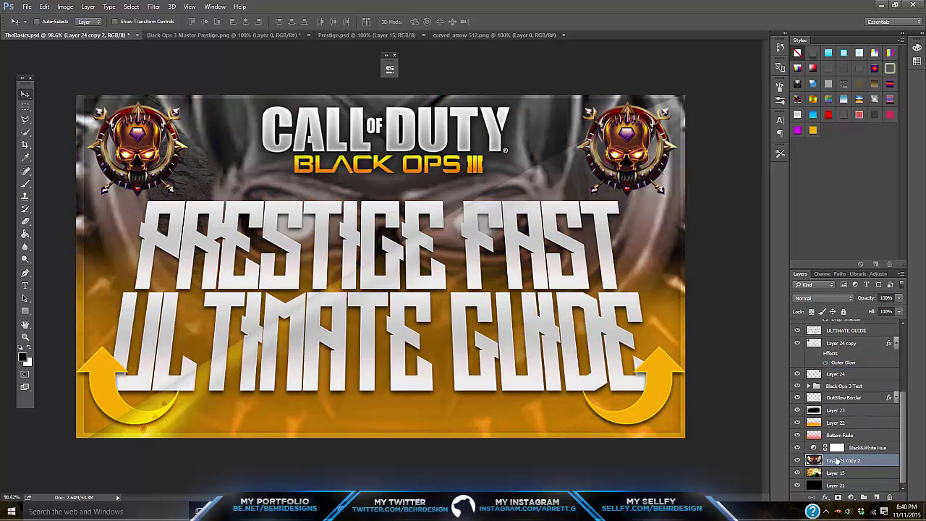
drag(397, 167, 399, 156)
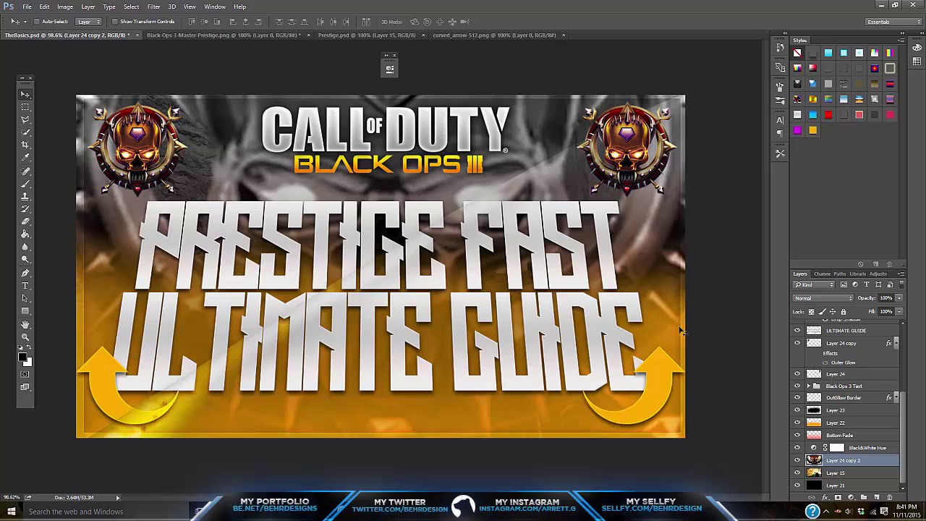
- Add a new empty layer directly below the Dont Touch group and set the foreground colour to the arrow's orange, ffae00
click(854, 425)
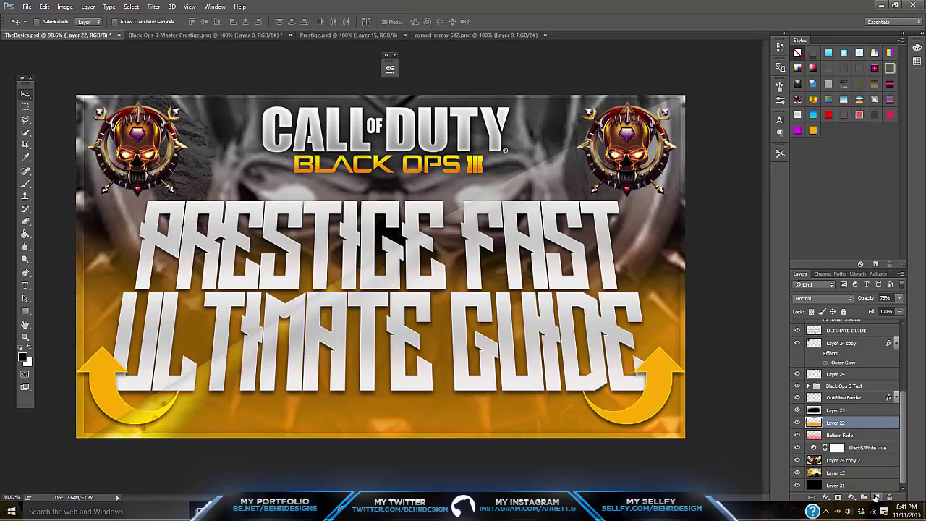
click(876, 497)
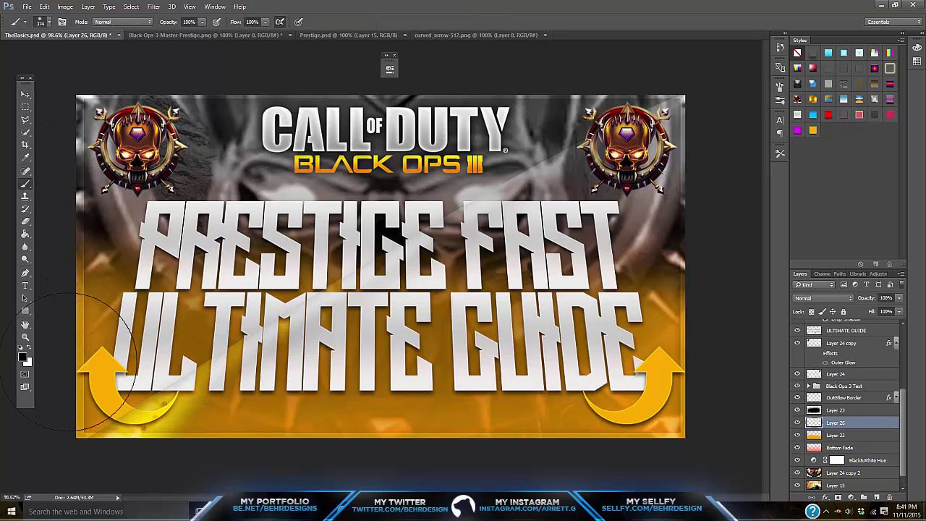
click(22, 357)
click(97, 378)
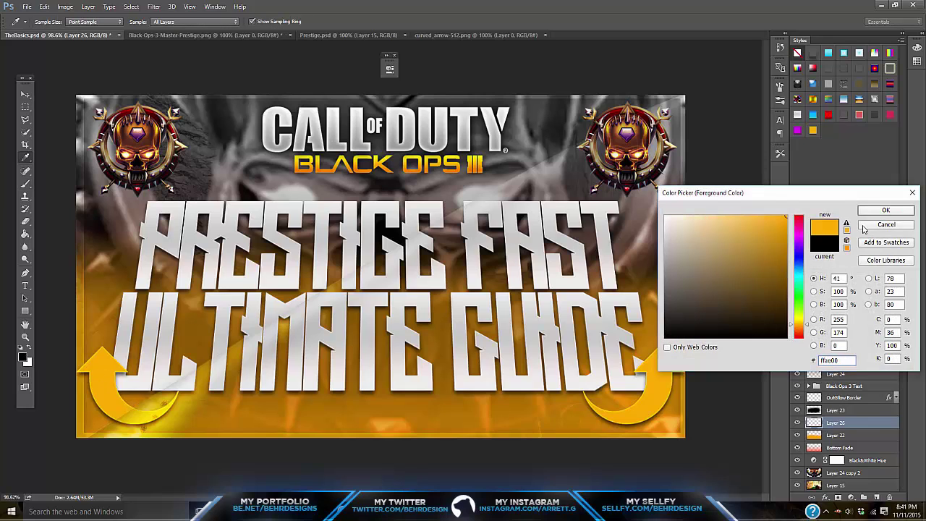
click(885, 210)
drag(862, 425, 843, 364)
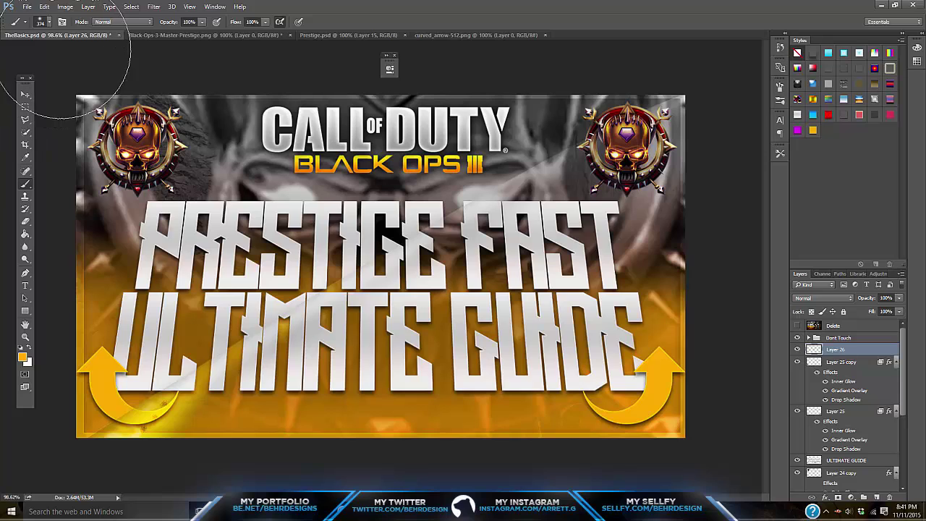
- Paint soft orange glows at the top centre and both upper corners with a 281 px brush, and set the layer's opacity to 18%
click(48, 22)
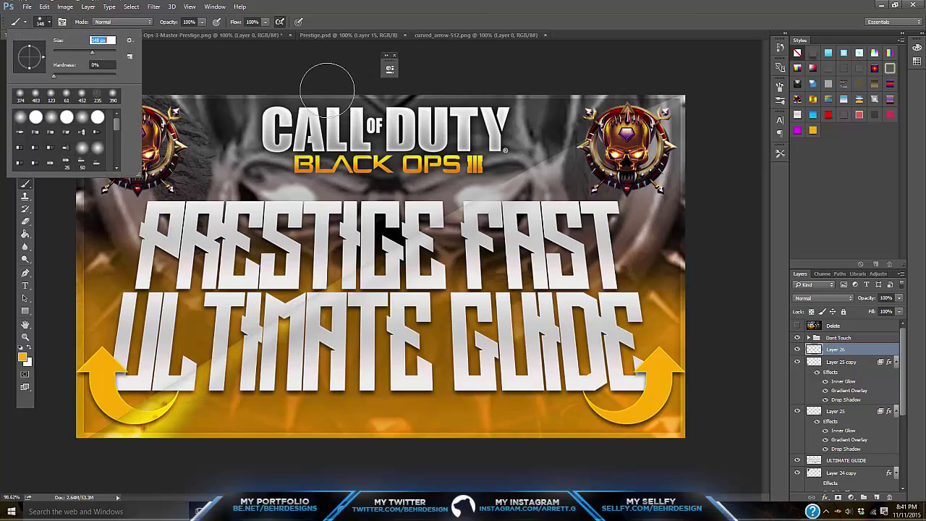
drag(93, 53, 102, 53)
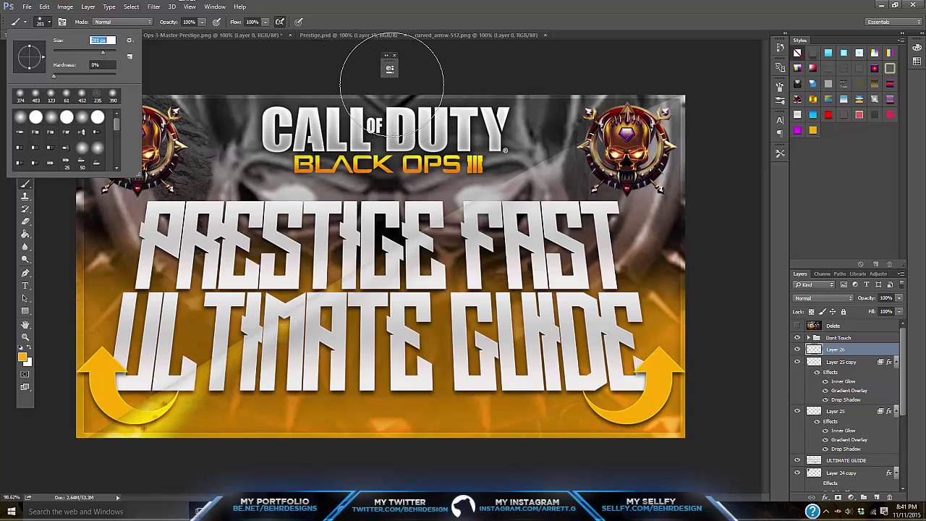
key(Return)
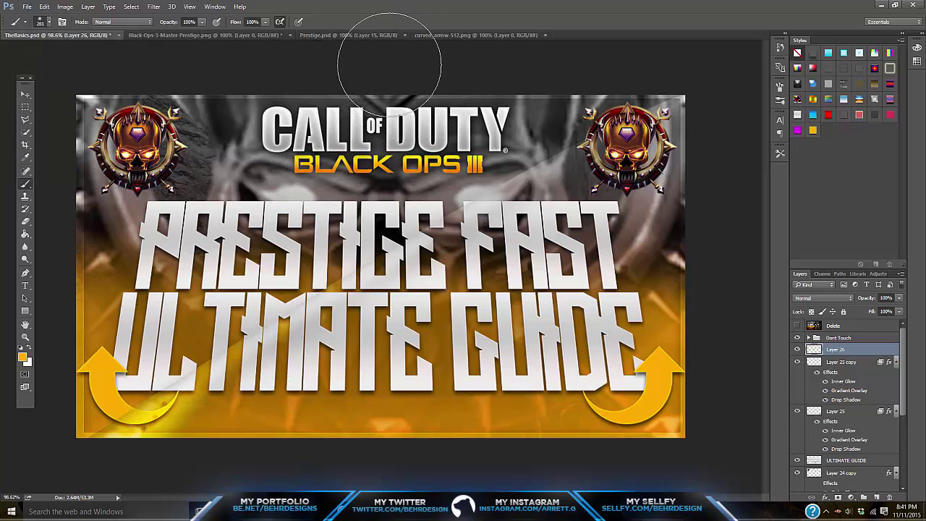
click(693, 118)
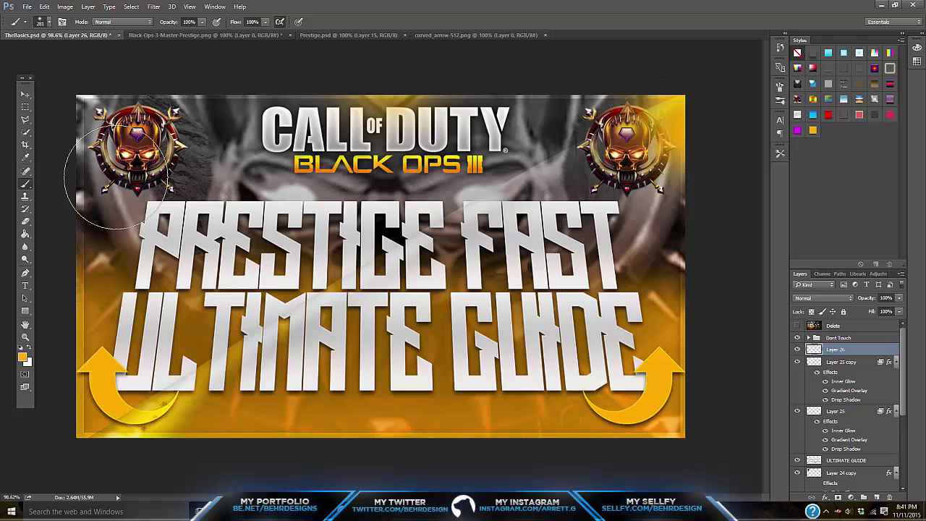
click(85, 115)
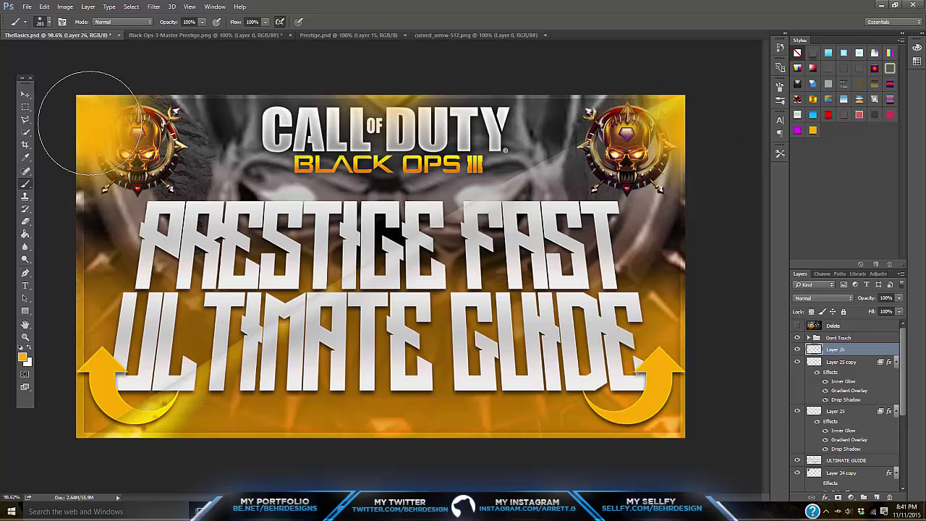
click(899, 297)
drag(901, 311, 860, 313)
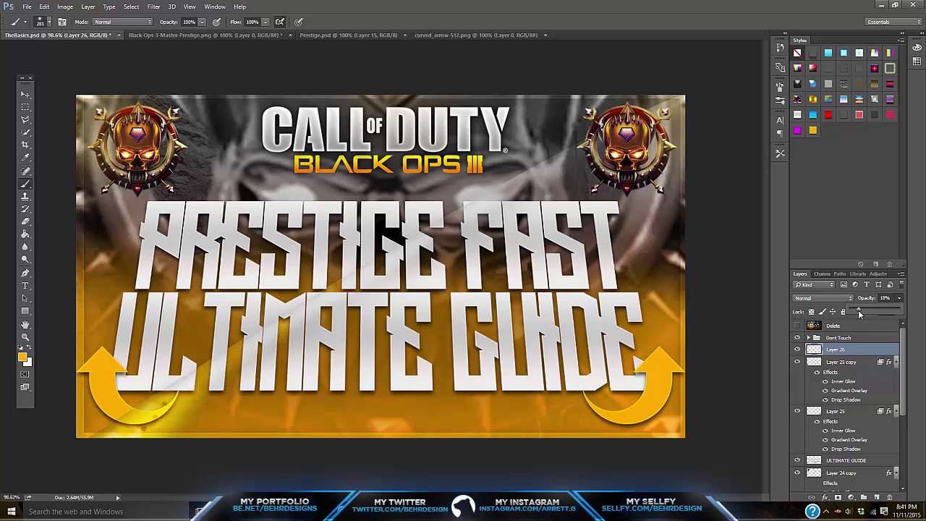
- Examine the thumbnail at a reduced size and compare its upper area with the finished design in Prestige.psd
key(z)
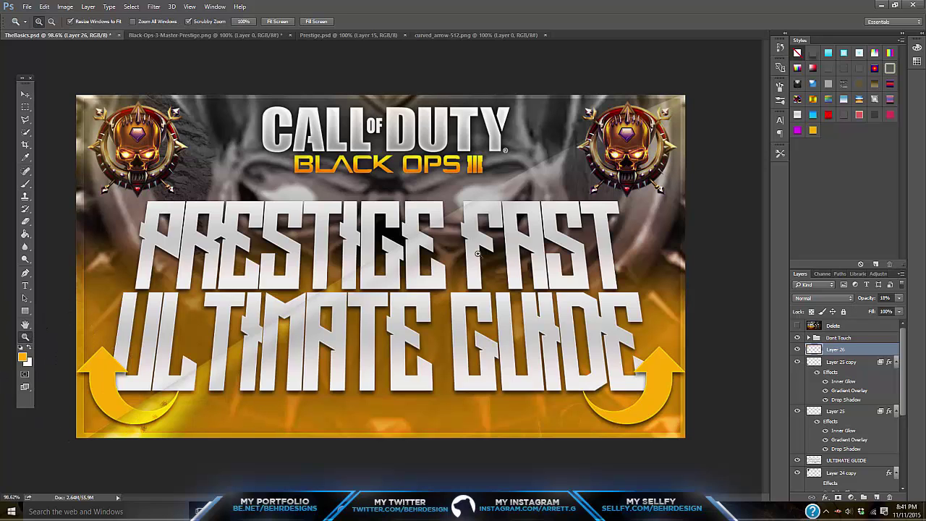
alt+click(413, 255)
scroll(412, 255, down, 3)
scroll(374, 245, up, 4)
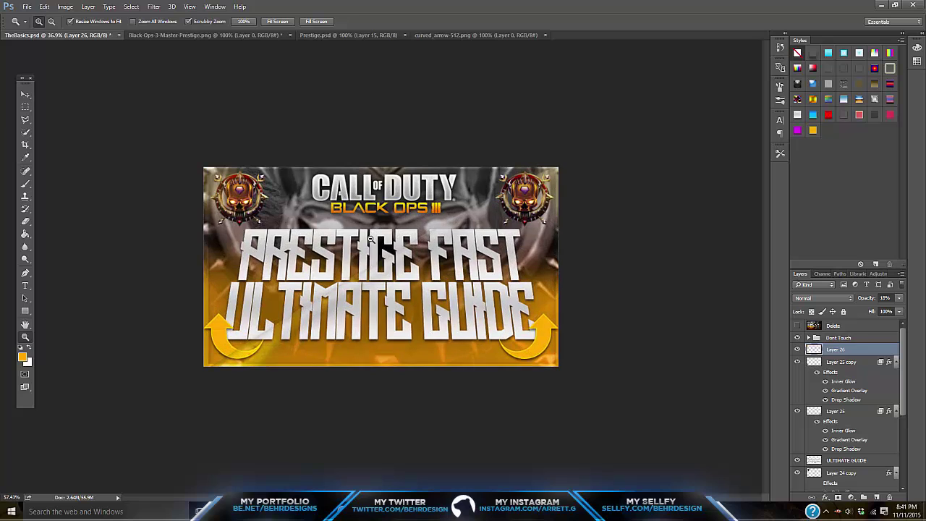
click(442, 34)
click(340, 34)
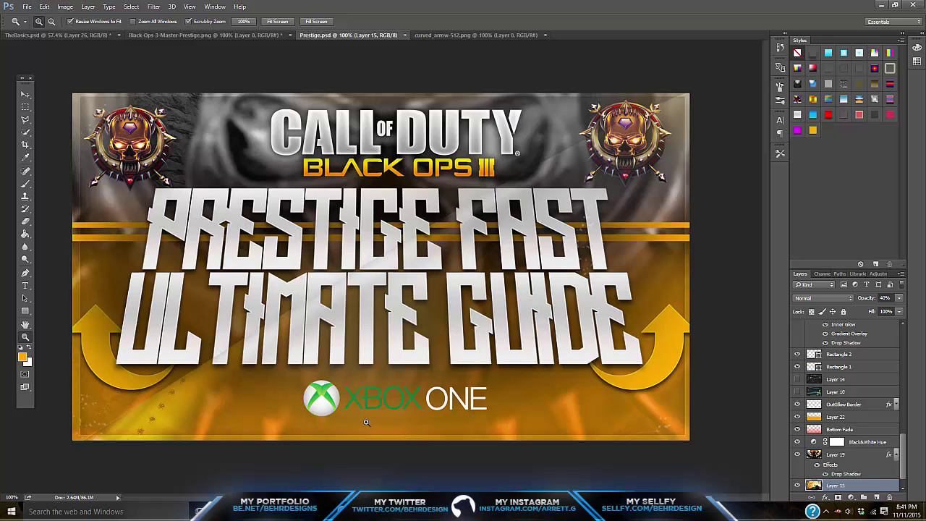
click(64, 45)
click(65, 45)
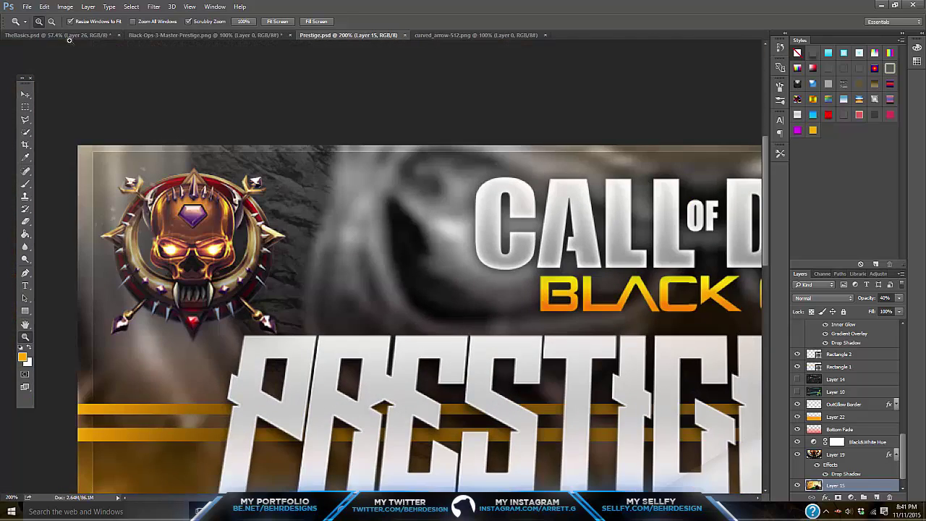
click(80, 34)
drag(349, 308, 383, 293)
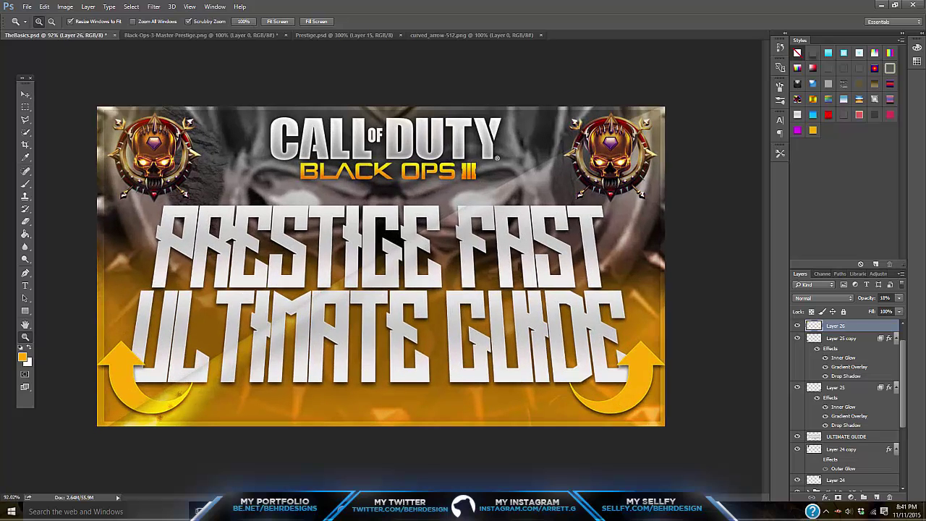
click(25, 272)
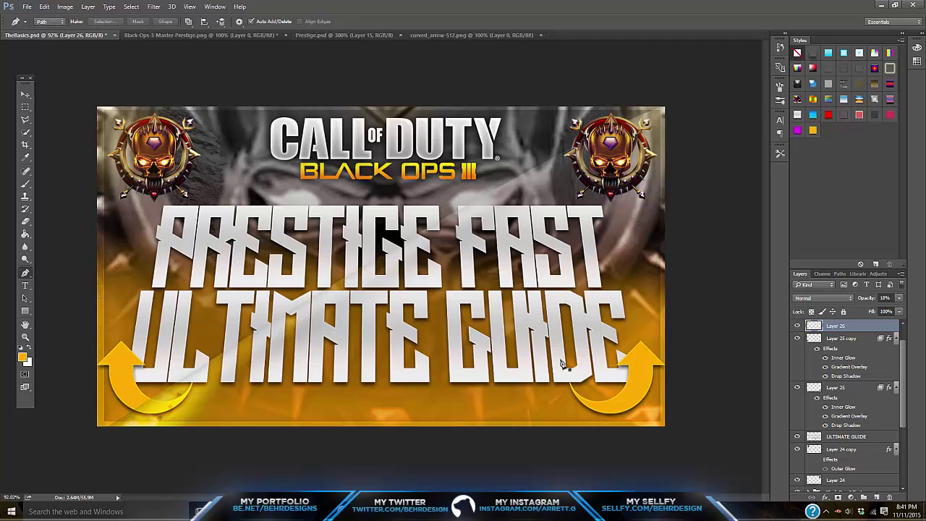
scroll(852, 437, up, 2)
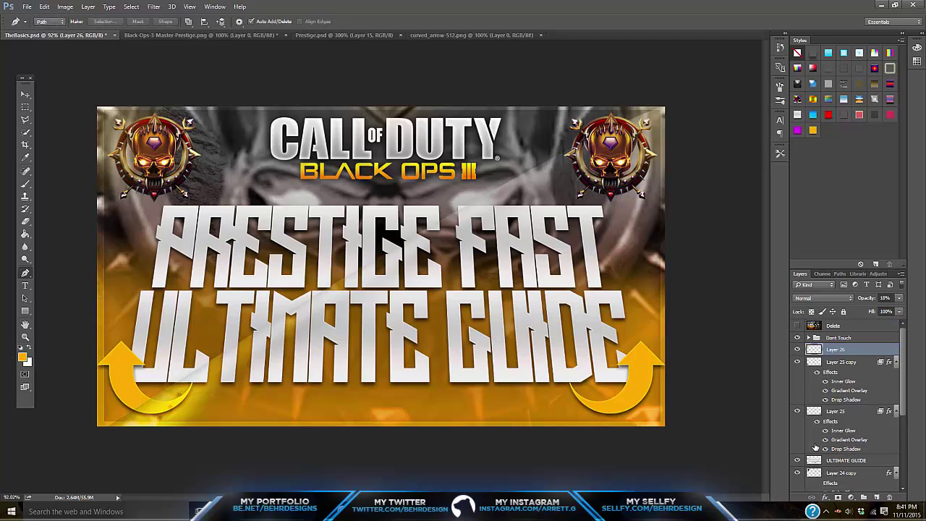
click(669, 324)
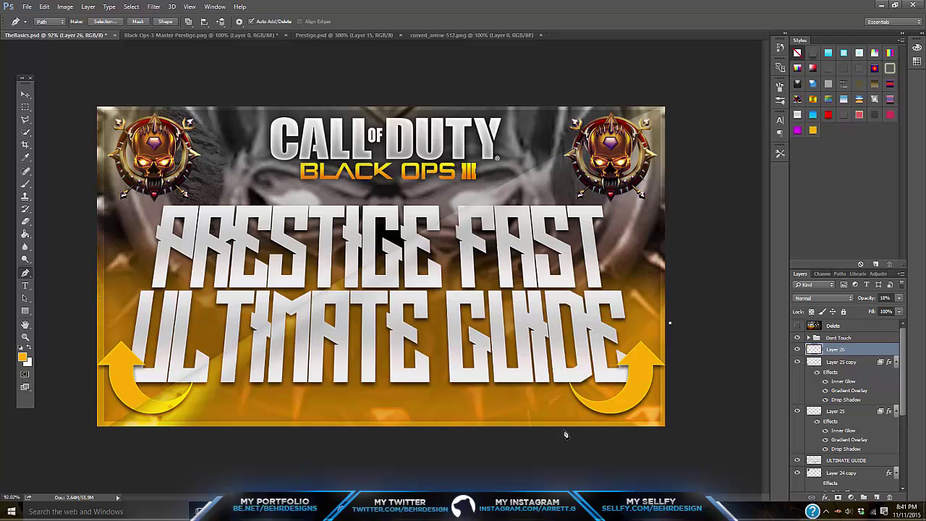
drag(553, 428, 452, 439)
right_click(534, 356)
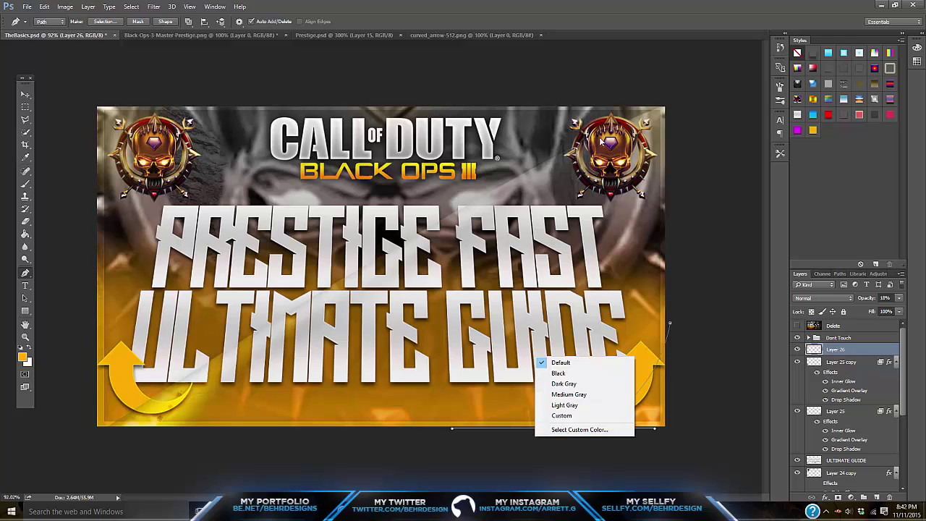
click(609, 305)
right_click(638, 367)
click(668, 136)
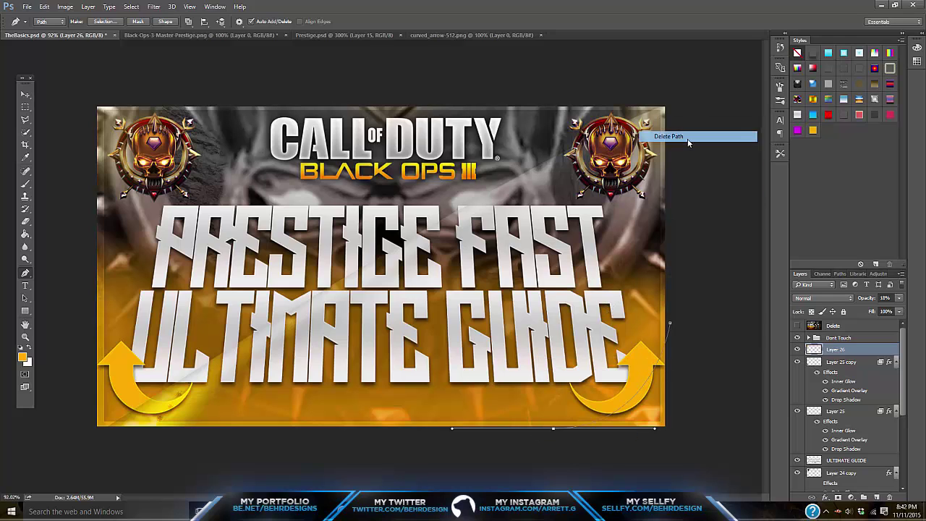
click(668, 312)
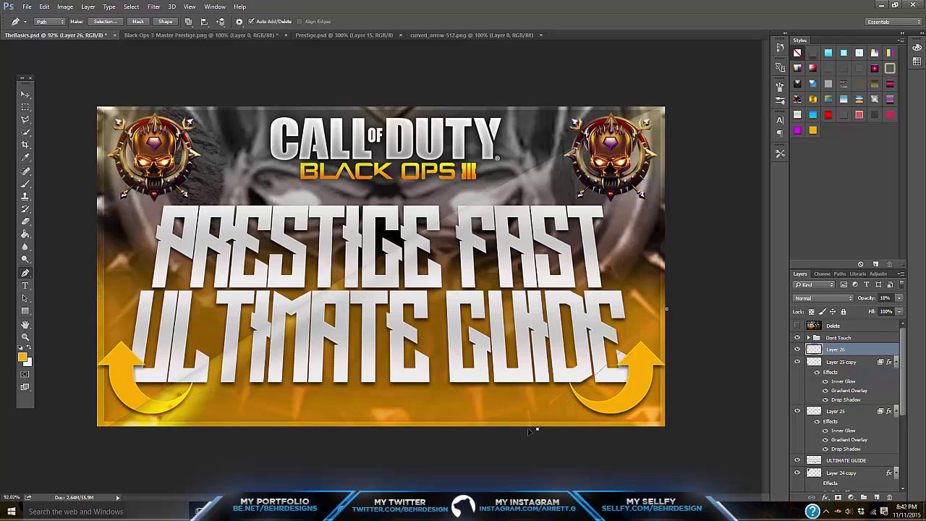
drag(539, 437, 412, 438)
click(653, 455)
drag(703, 443, 698, 370)
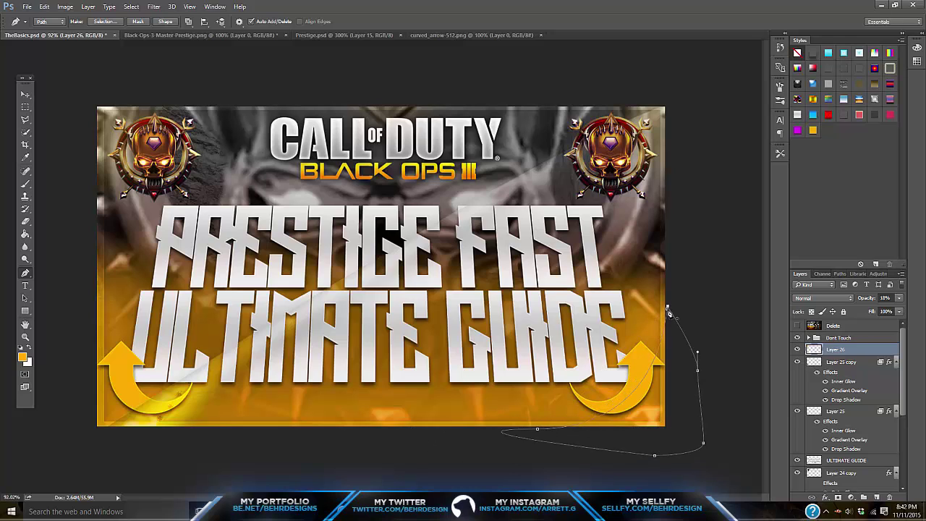
drag(668, 307, 671, 324)
right_click(671, 327)
click(662, 351)
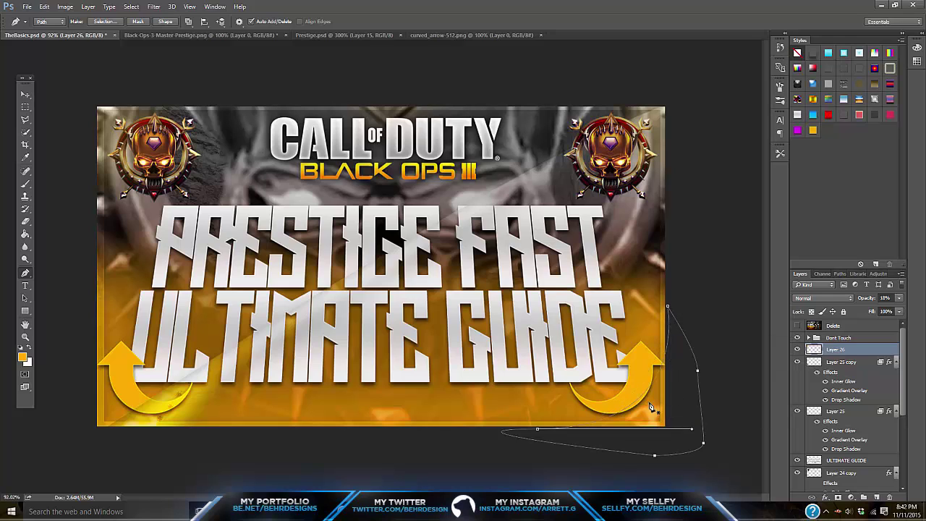
right_click(676, 385)
right_click(656, 388)
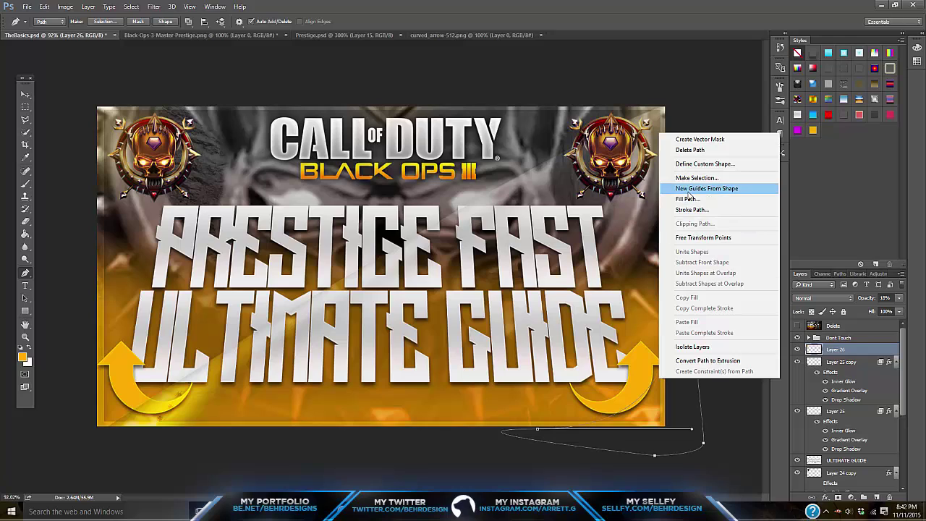
click(695, 150)
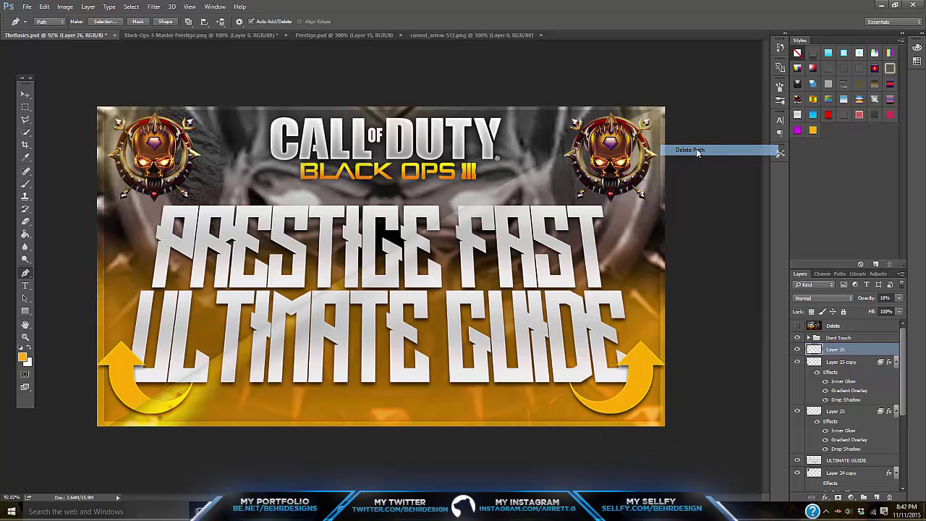
- Draw a closed Pen path cutting diagonally across the thumbnail's lower-right corner and around its outside, and create new guides from the shape
click(665, 312)
click(588, 427)
click(526, 426)
click(466, 427)
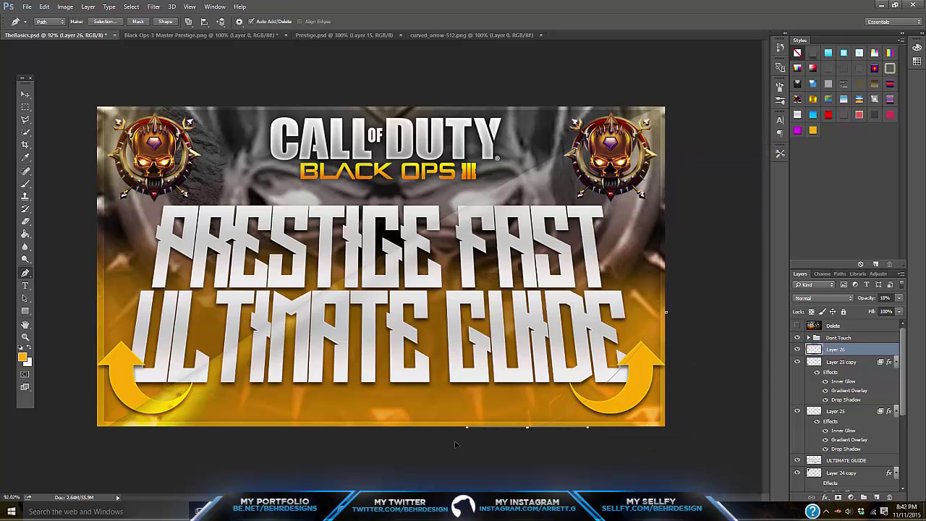
drag(490, 468, 506, 471)
click(623, 457)
click(712, 454)
click(714, 367)
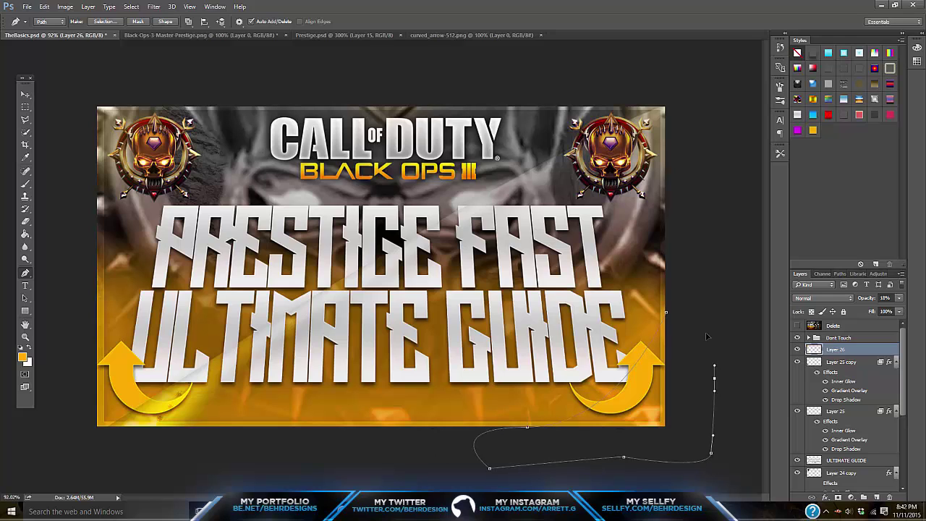
click(665, 312)
right_click(644, 367)
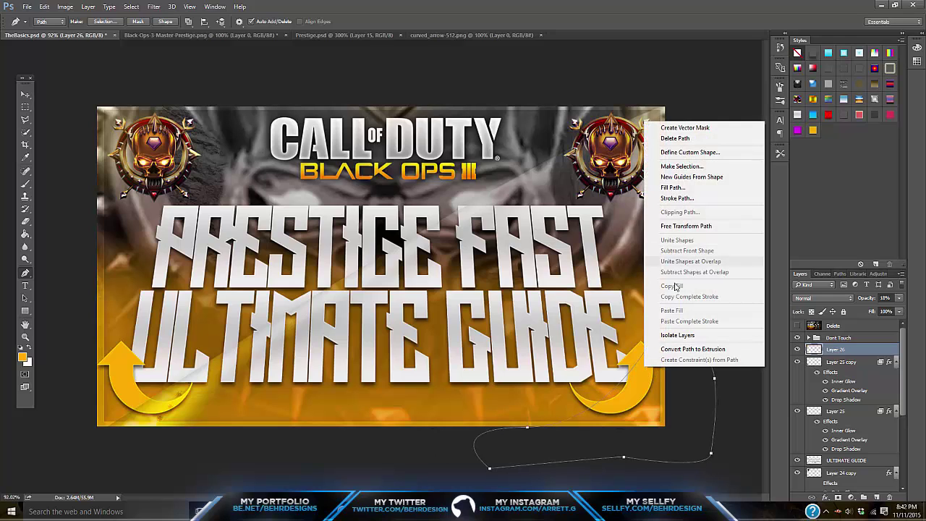
click(691, 176)
- Try filling the closed path at the thumbnail's lower-right corner with green on the 18%-opacity layer, and undo the attempt
right_click(660, 354)
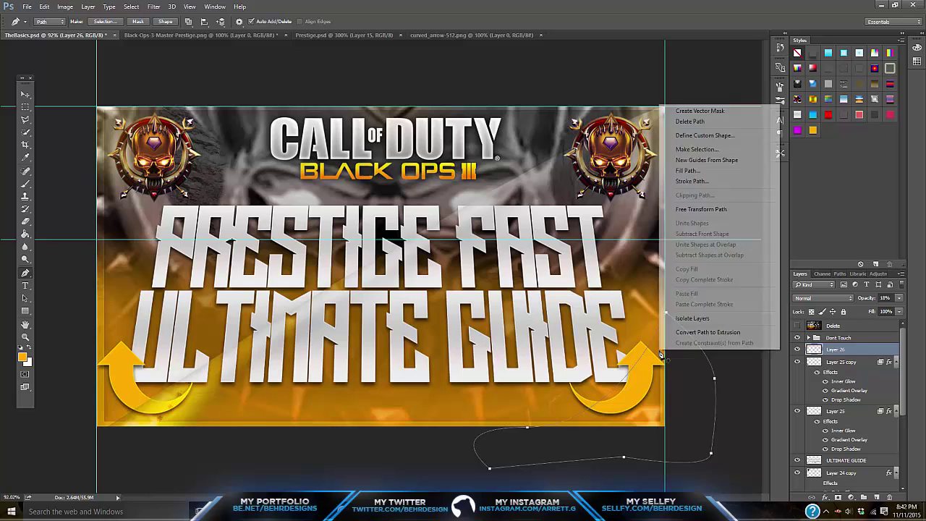
click(691, 171)
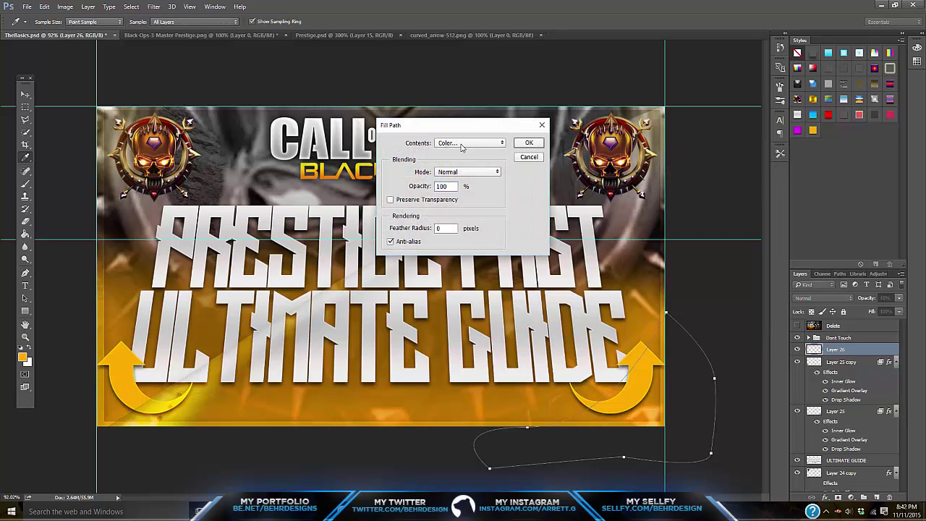
click(455, 164)
click(799, 289)
click(769, 248)
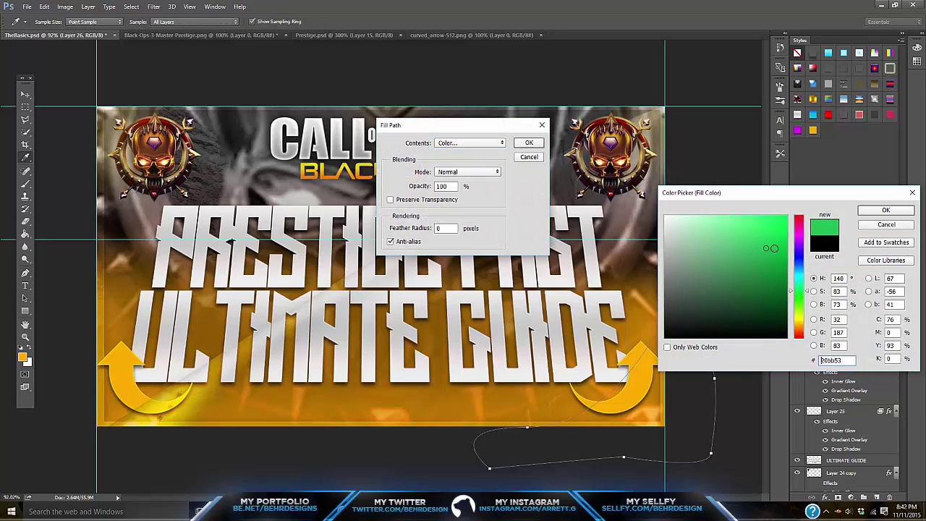
click(868, 210)
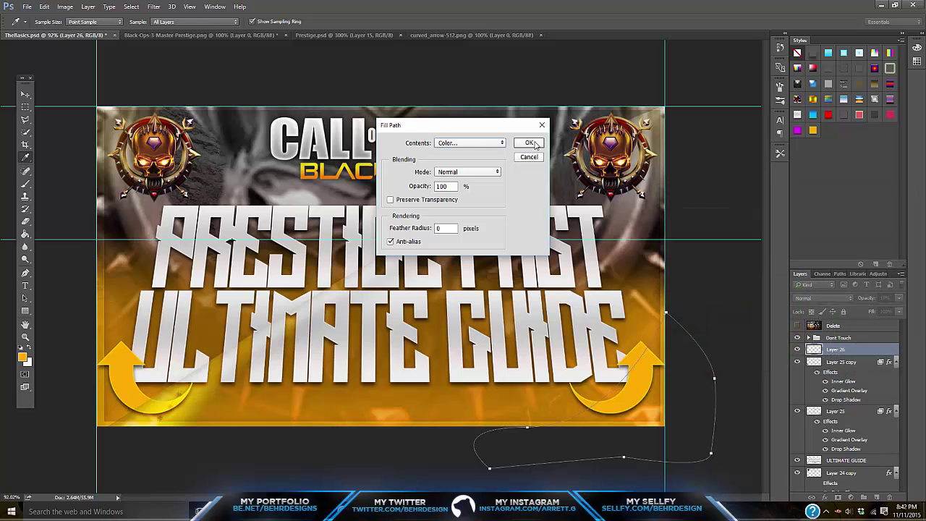
click(529, 143)
right_click(617, 284)
click(629, 41)
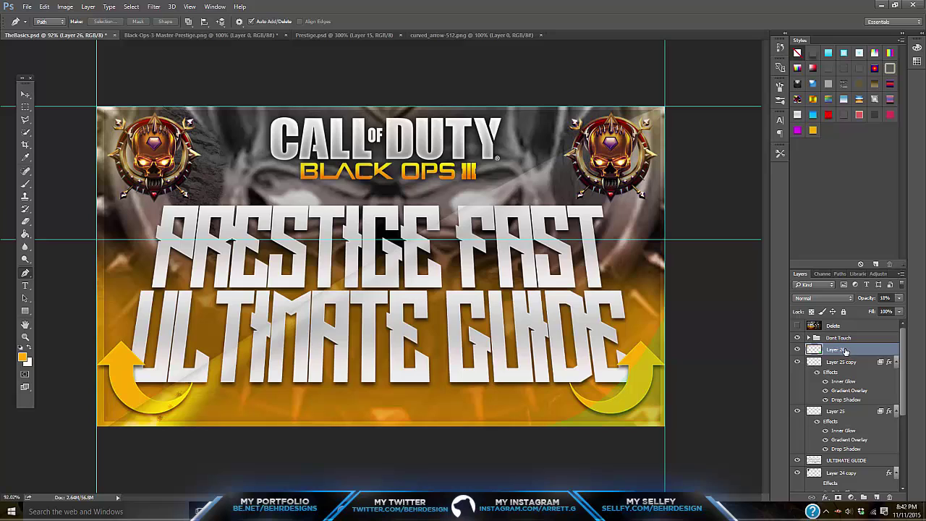
key(ctrl+z)
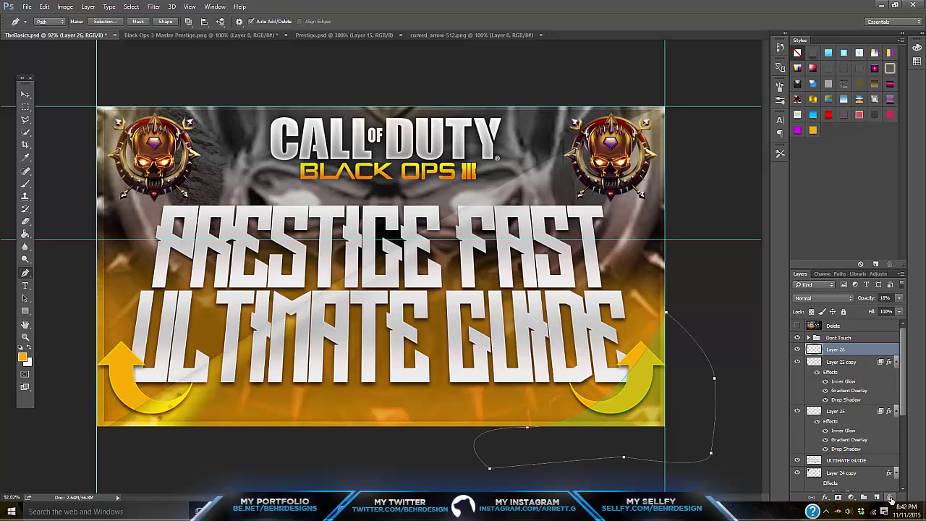
- Fill the lower-right corner path with bright green on the top empty layer at 100% opacity
right_click(648, 399)
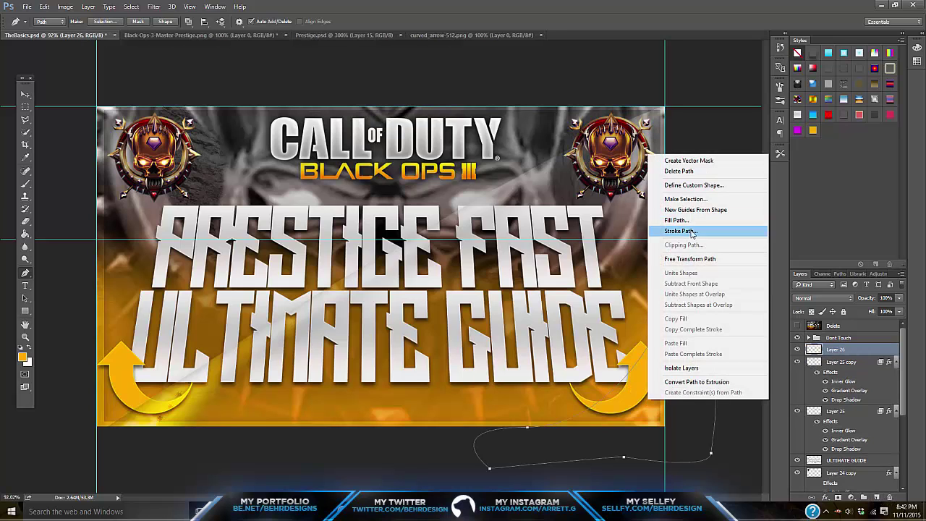
click(691, 230)
click(532, 140)
- Delete the corner path and the layer holding the green corner shape
right_click(659, 222)
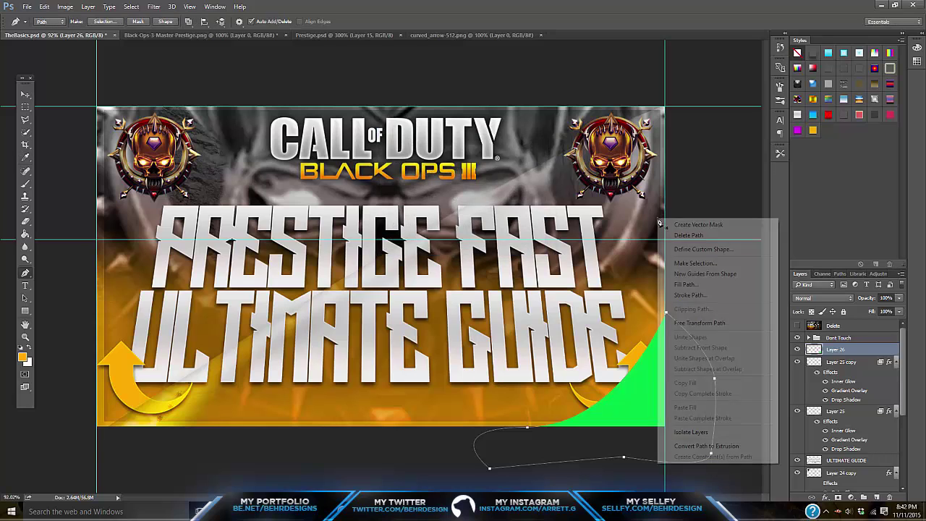
click(687, 235)
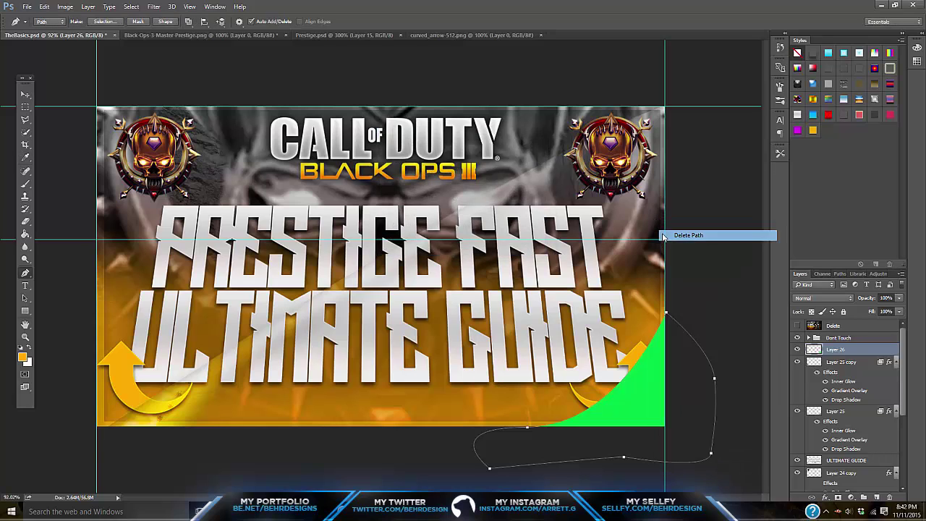
click(890, 498)
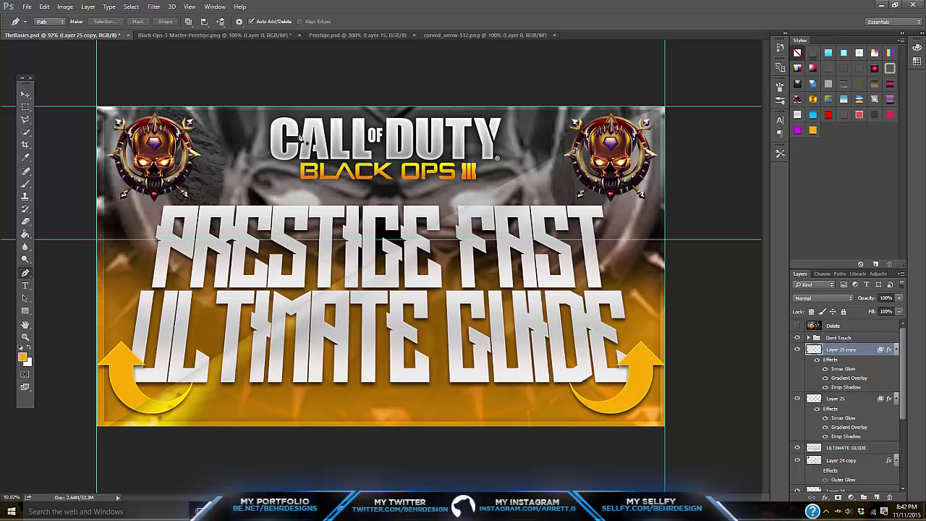
- Open the Xbox One logo image, Xbox_One_logo.svg.png, from the Desktop
click(27, 7)
click(33, 25)
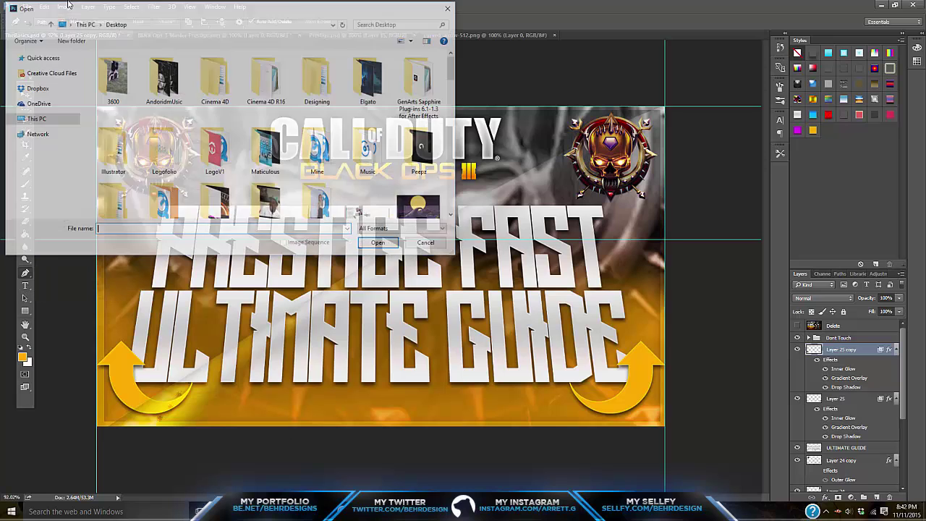
text(xbo)
key(Return)
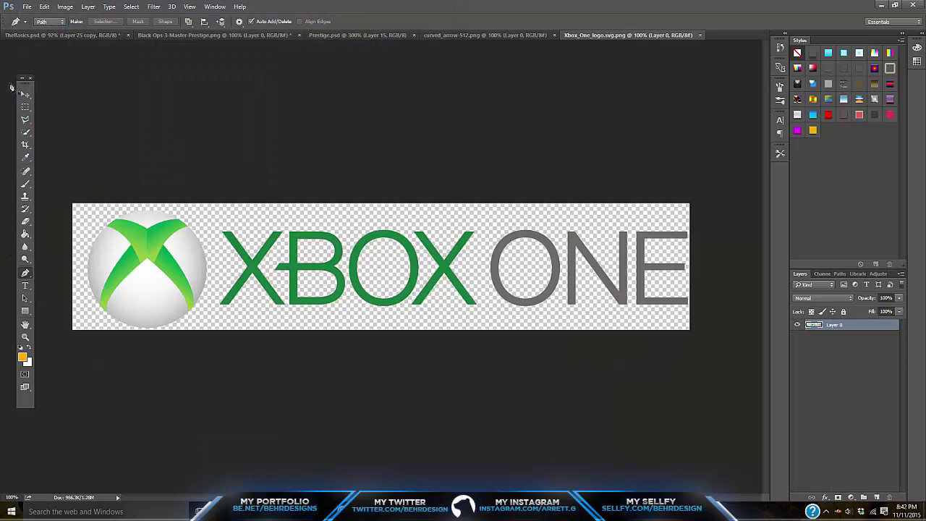
- Copy the Xbox One logo into TheBasics.psd, shrink it, and place it at the bottom centre below ULTIMATE GUIDE
click(25, 95)
drag(152, 159, 528, 283)
key(ctrl+t)
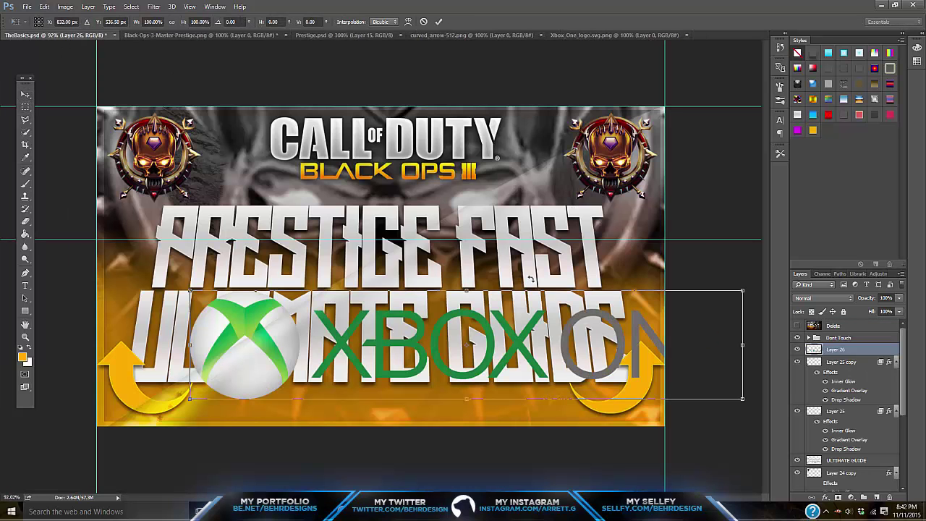
drag(368, 297, 560, 366)
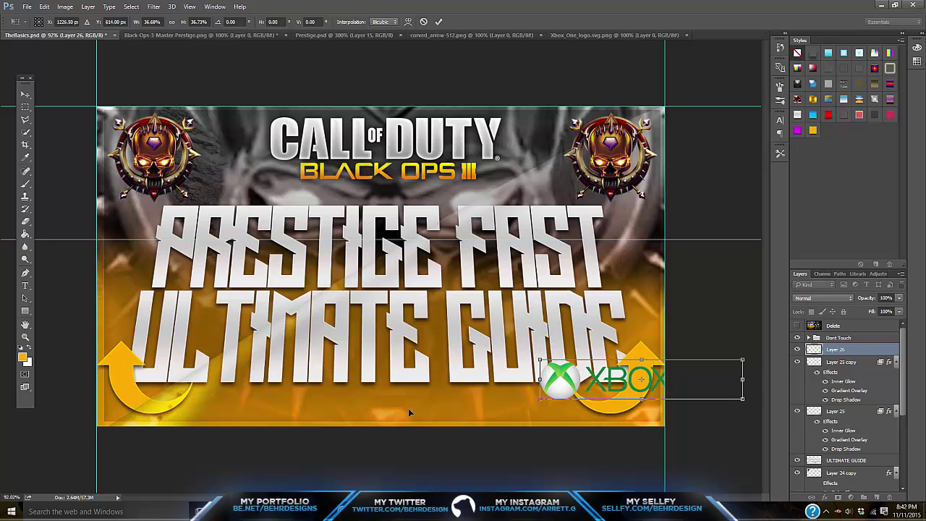
drag(738, 361, 402, 390)
key(Return)
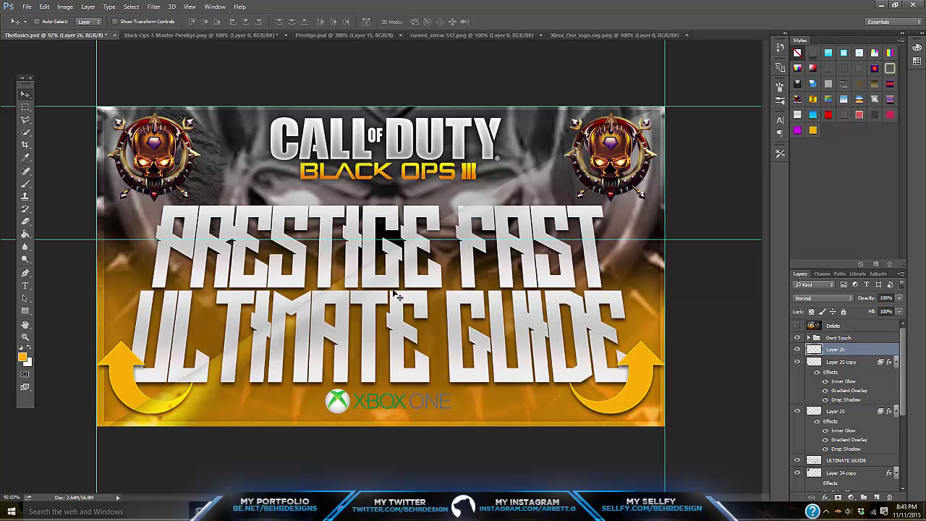
click(25, 337)
drag(415, 297, 396, 269)
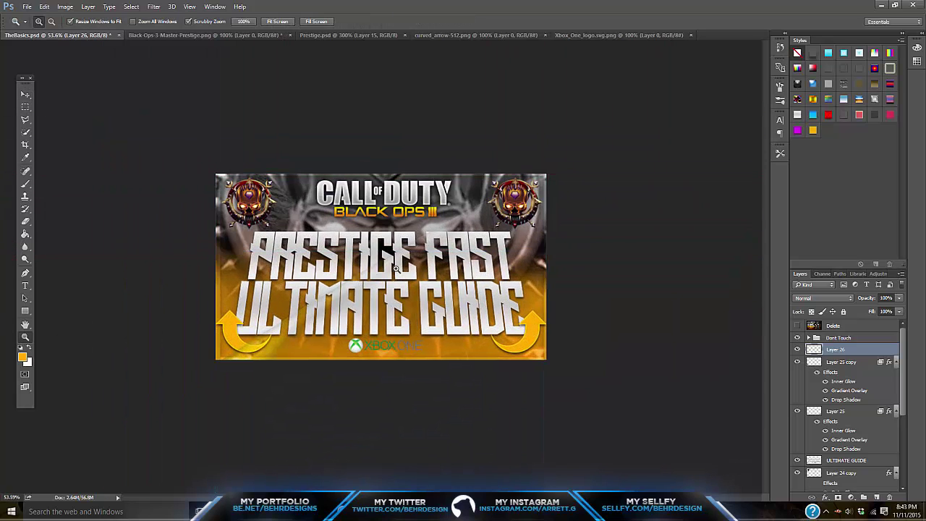
drag(362, 217, 400, 221)
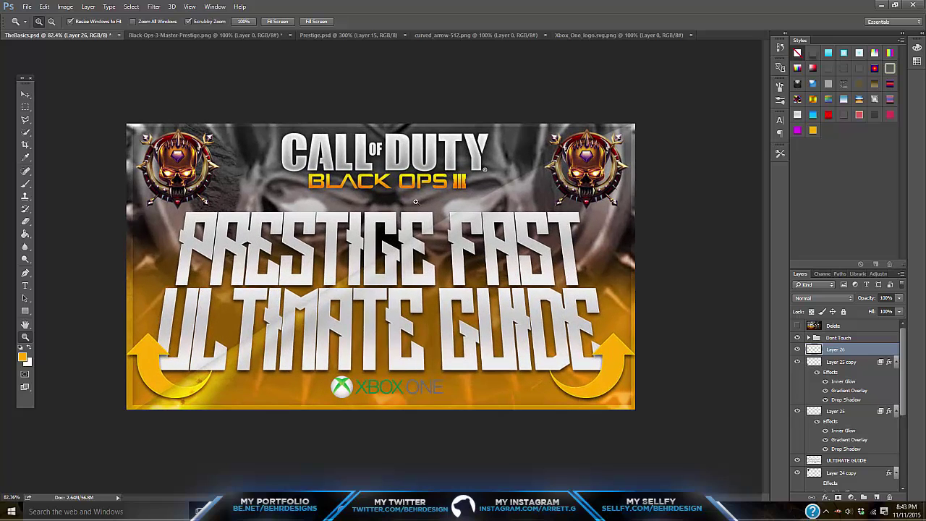